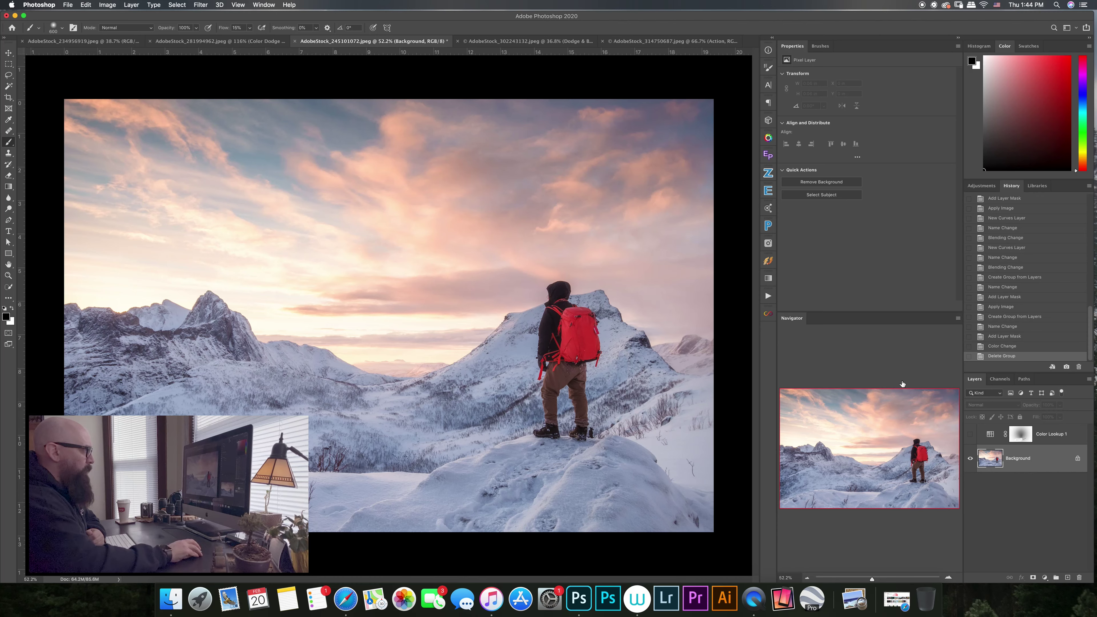
Step: Show the Actions panel with its installed action sets next to the hiker photo
{"action": "left_click", "coordinate": [768, 295]}
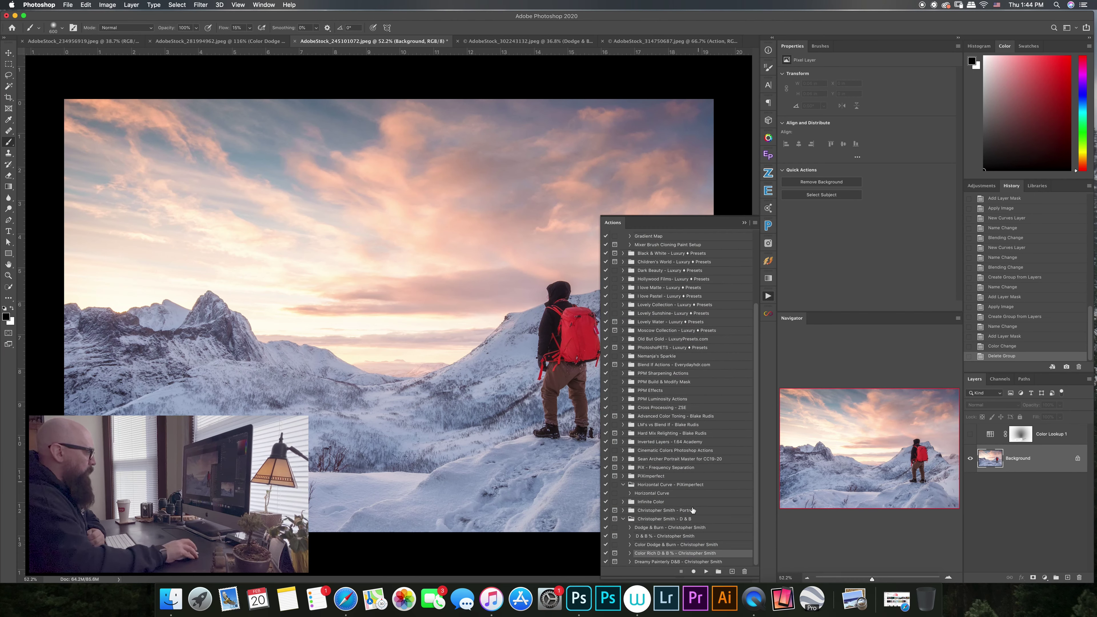
Step: Play the 'Color Dodge & Burn - Christopher Smith' action, then collapse the Actions panel
{"action": "left_click", "coordinate": [665, 545]}
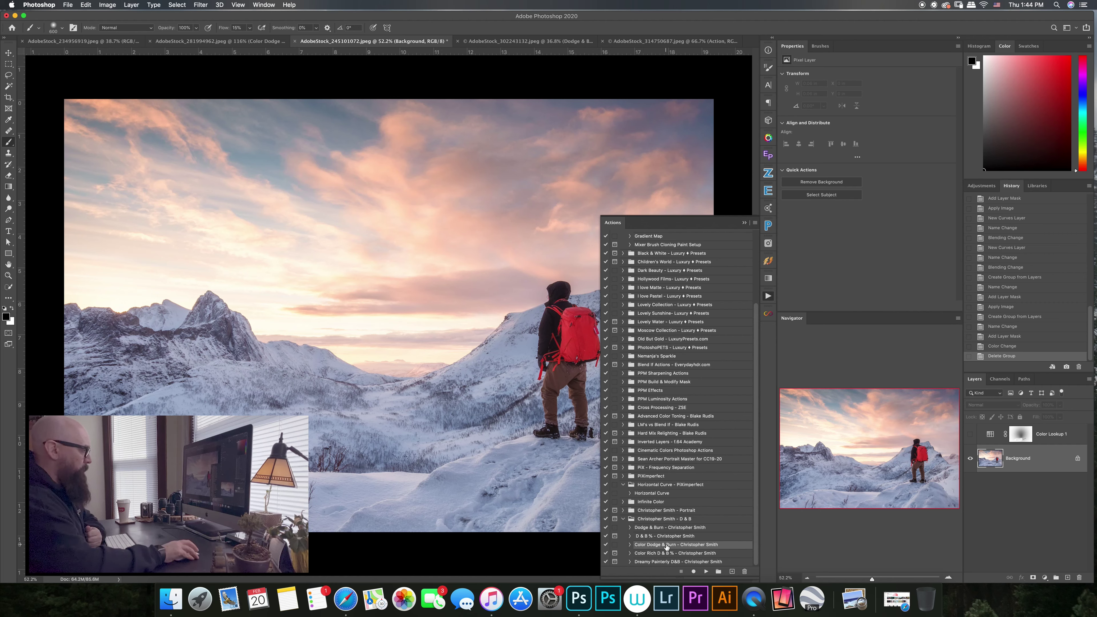
{"action": "left_click", "coordinate": [706, 571]}
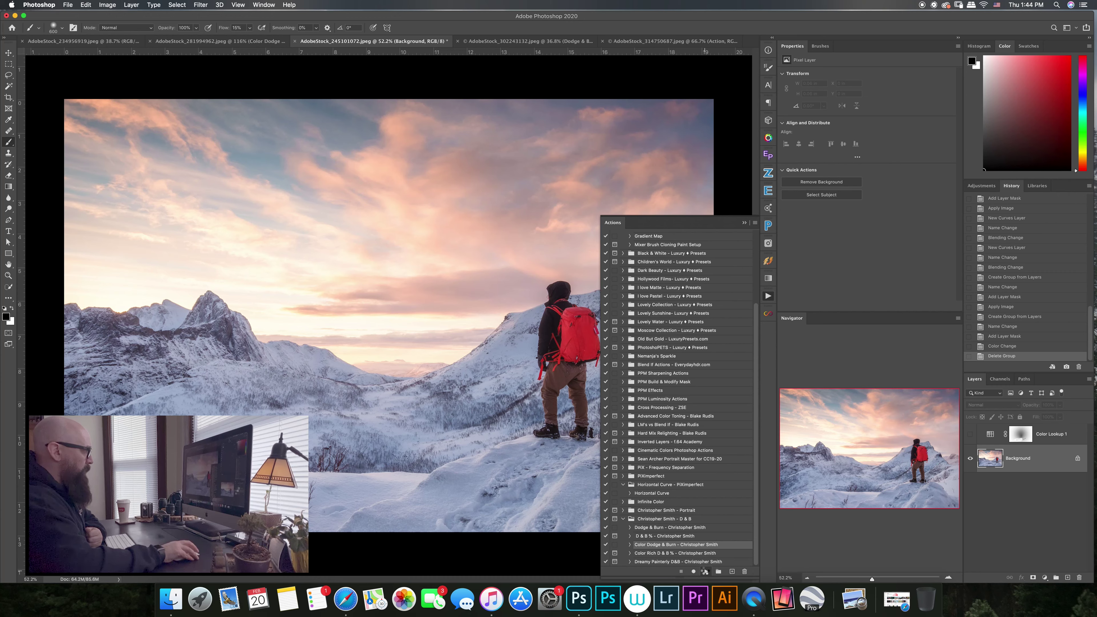
{"action": "left_click", "coordinate": [742, 222]}
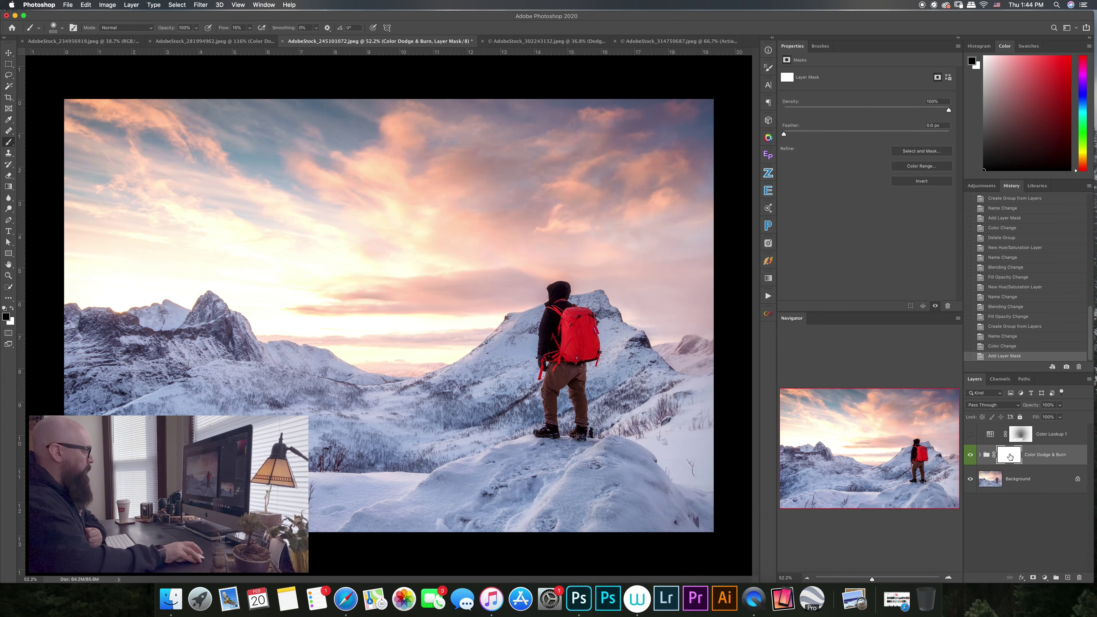
Step: Toggle the Color Dodge & Burn group off and on to compare the before-and-after look
{"action": "left_click", "coordinate": [970, 455]}
{"action": "left_click", "coordinate": [969, 455]}
{"action": "left_click", "coordinate": [970, 455]}
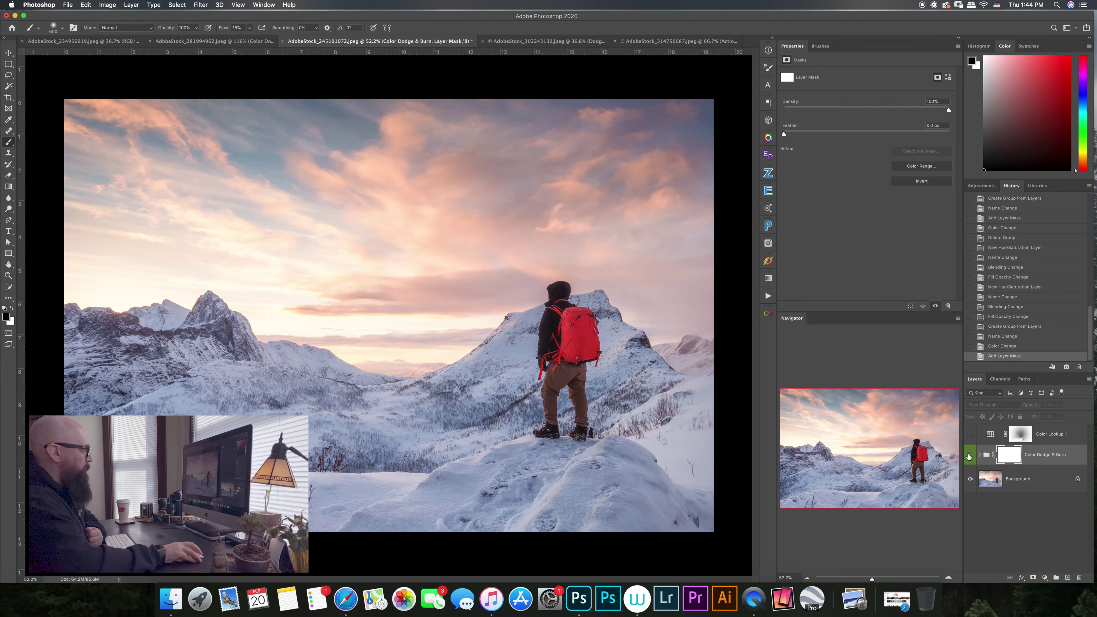
{"action": "left_click", "coordinate": [969, 456]}
{"action": "left_click", "coordinate": [970, 456]}
{"action": "left_click", "coordinate": [970, 455]}
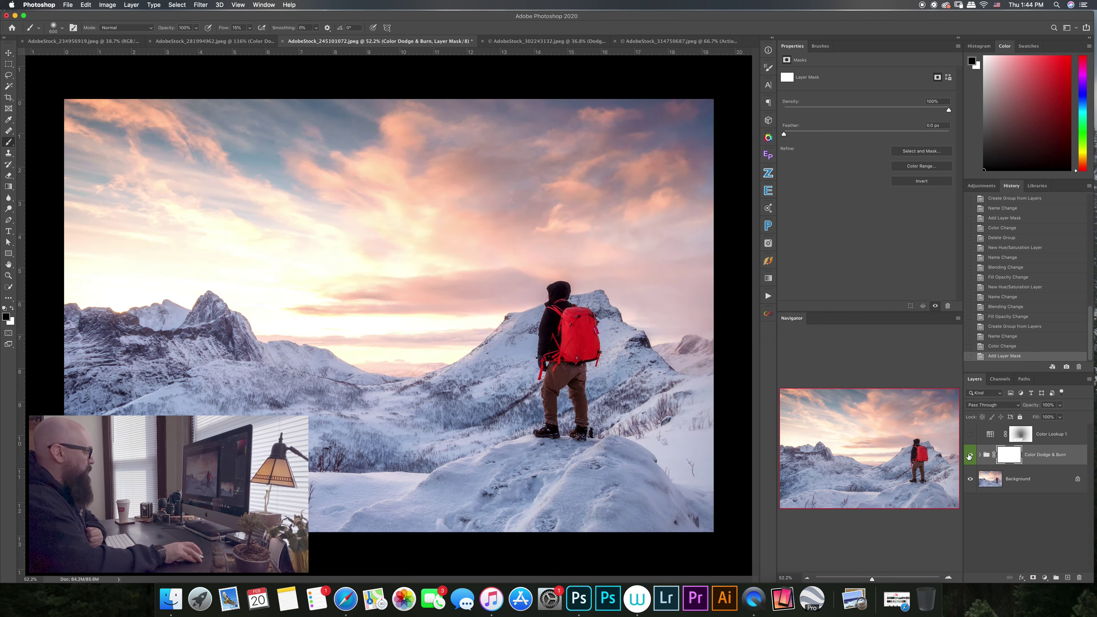
{"action": "left_click", "coordinate": [970, 456]}
{"action": "left_click", "coordinate": [970, 456]}
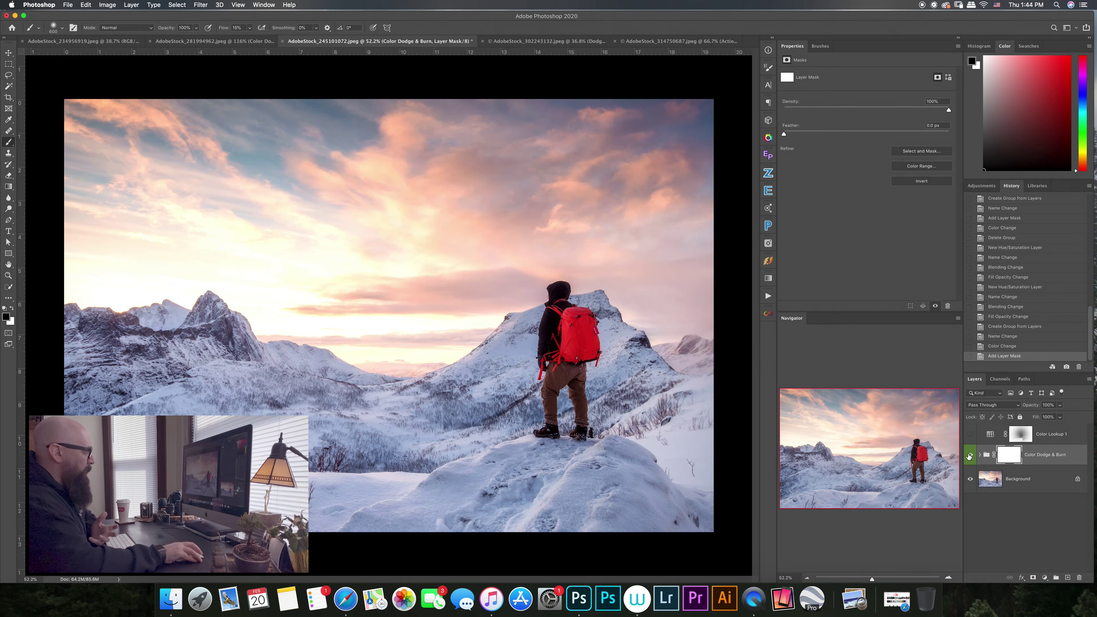
{"action": "left_click", "coordinate": [1046, 579]}
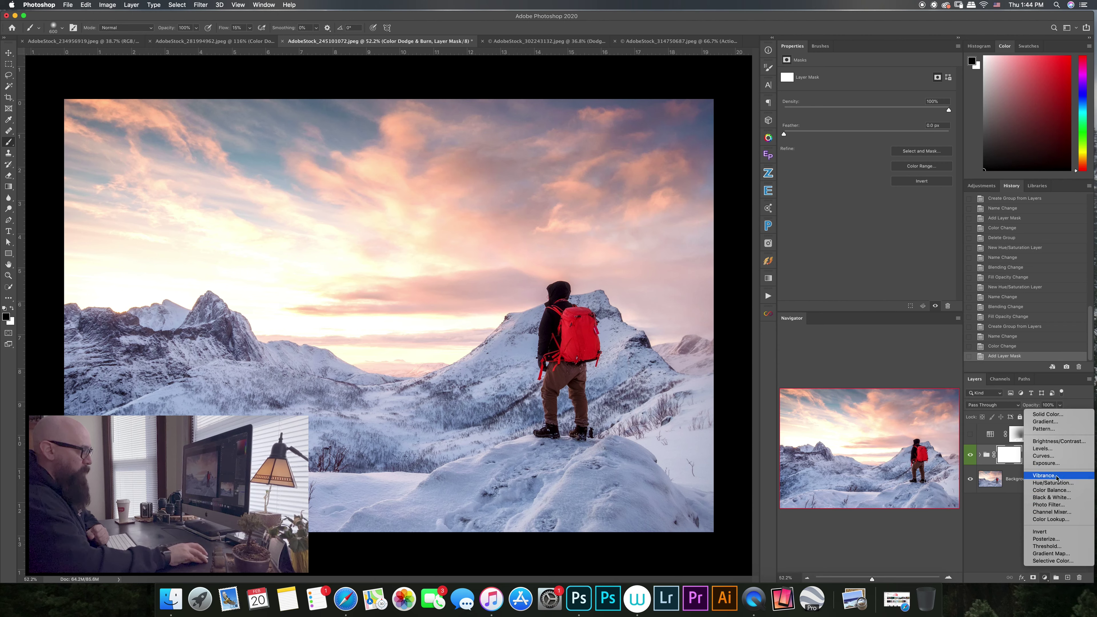
Step: Add a Curves adjustment layer set to Multiply blending and rename it 'Burn'
{"action": "left_click", "coordinate": [1047, 456]}
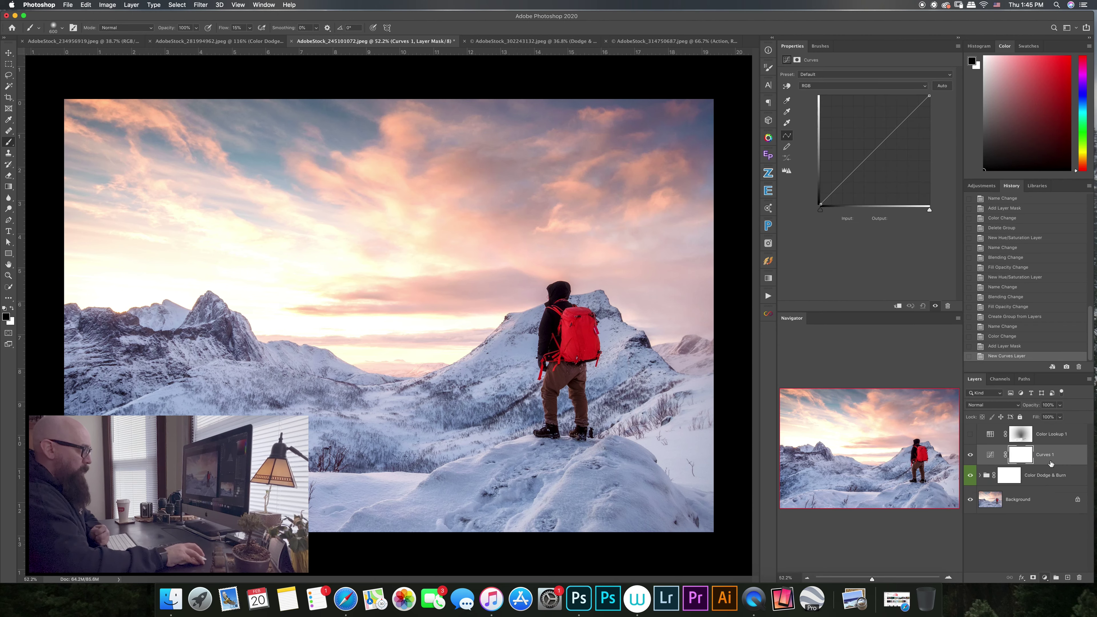
{"action": "left_click", "coordinate": [992, 406]}
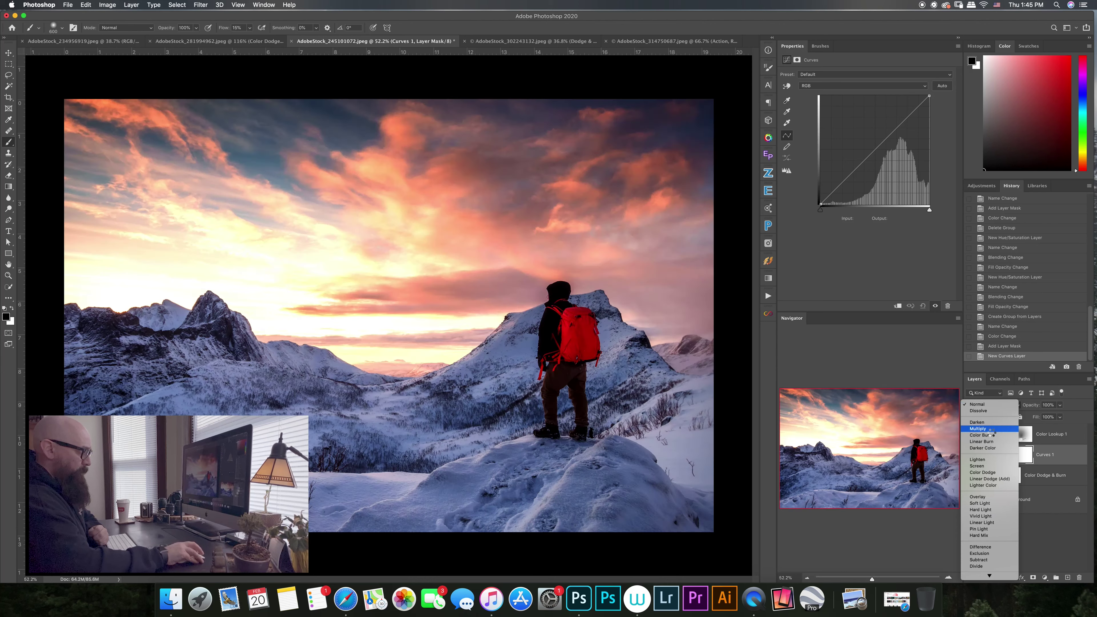
{"action": "left_click", "coordinate": [989, 435]}
{"action": "left_click", "coordinate": [991, 405]}
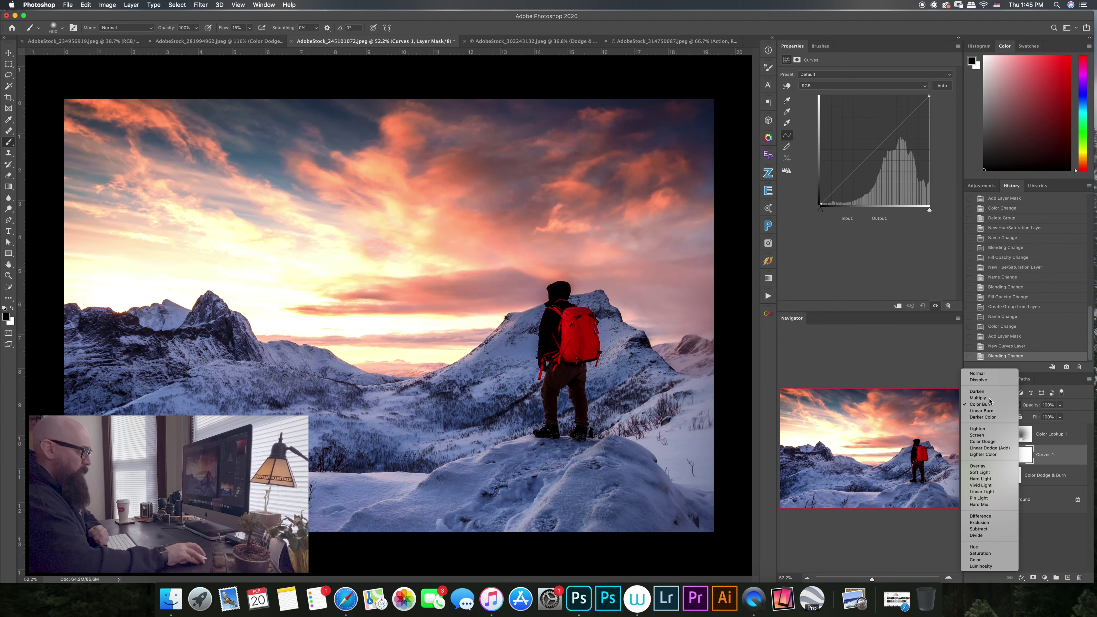
{"action": "left_click", "coordinate": [978, 397]}
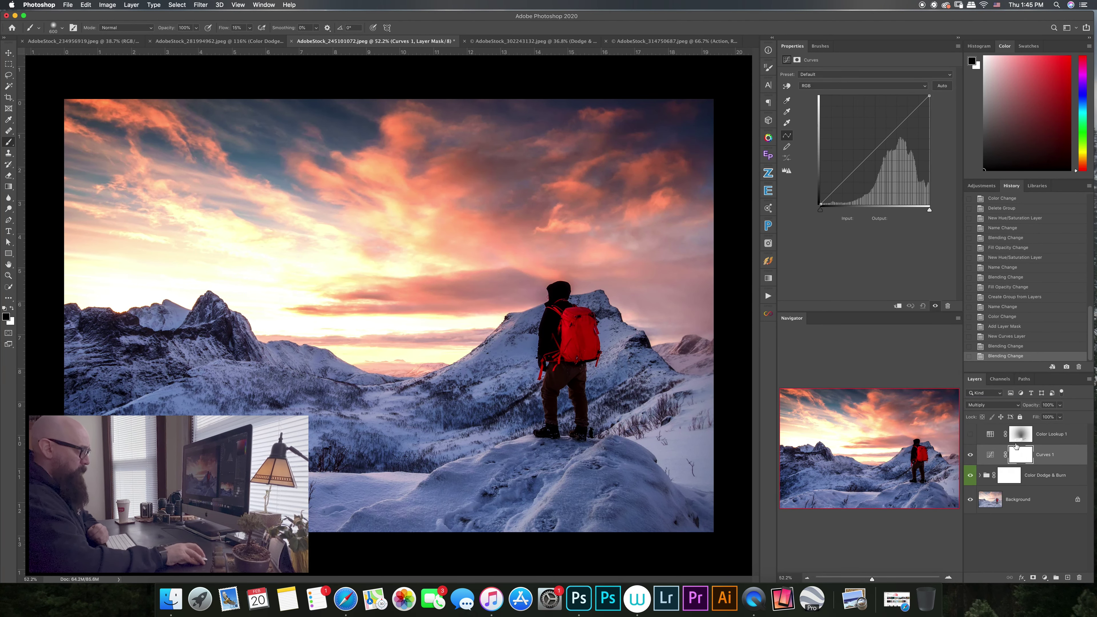
{"action": "double_click", "coordinate": [1047, 456]}
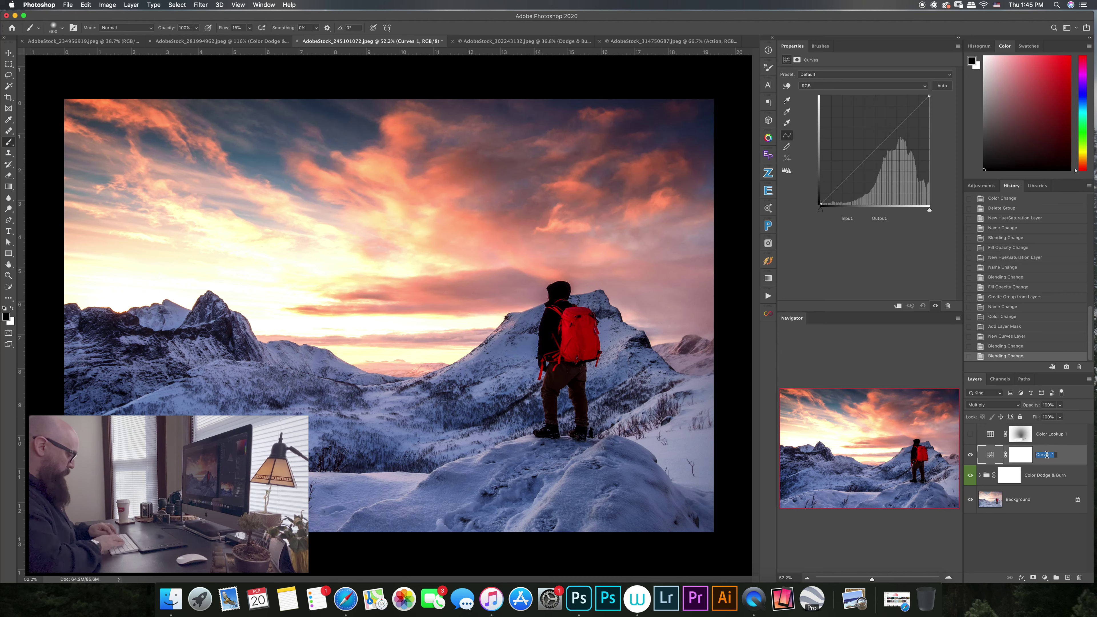
{"action": "type", "text": "Burn"}
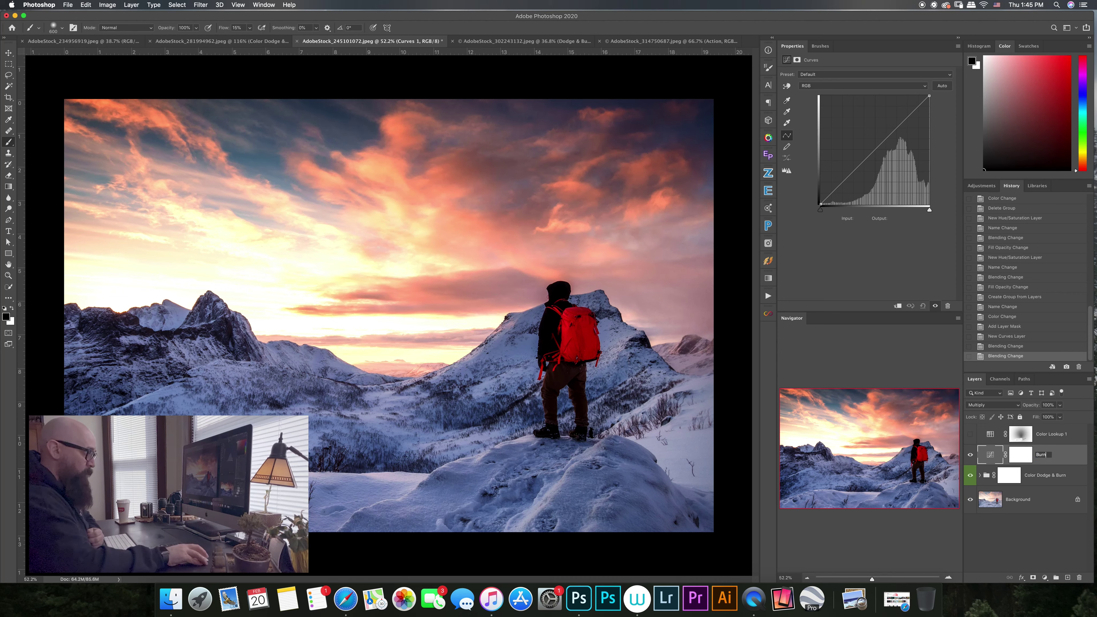
{"action": "key", "text": "Return"}
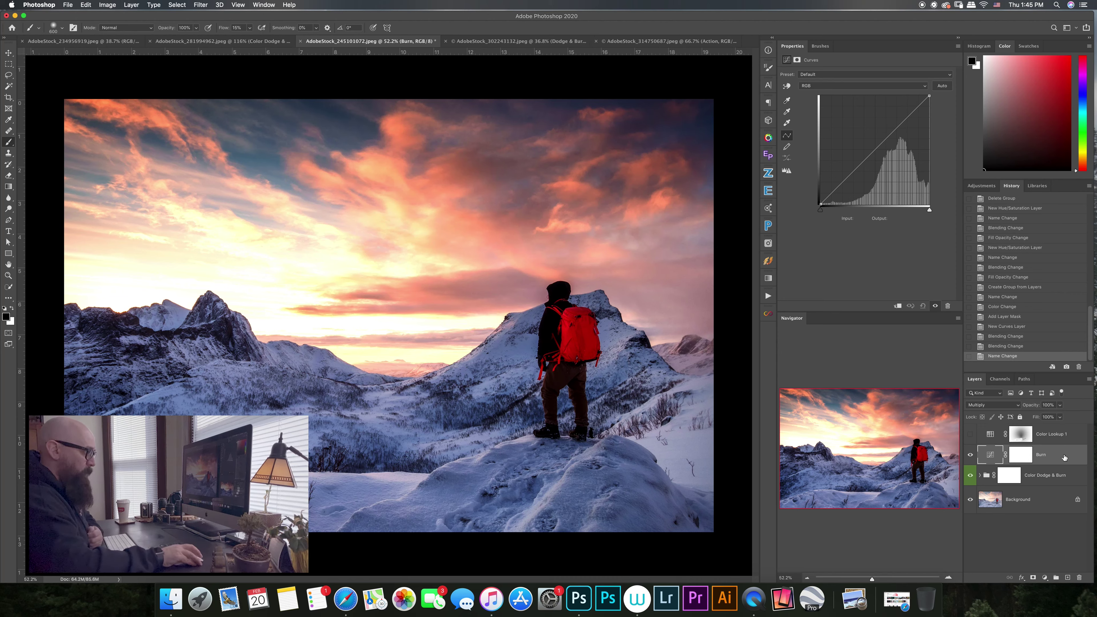
Step: Add a second Curves layer named 'Dodge' in Screen mode, then group it with Burn
{"action": "left_click", "coordinate": [1046, 578]}
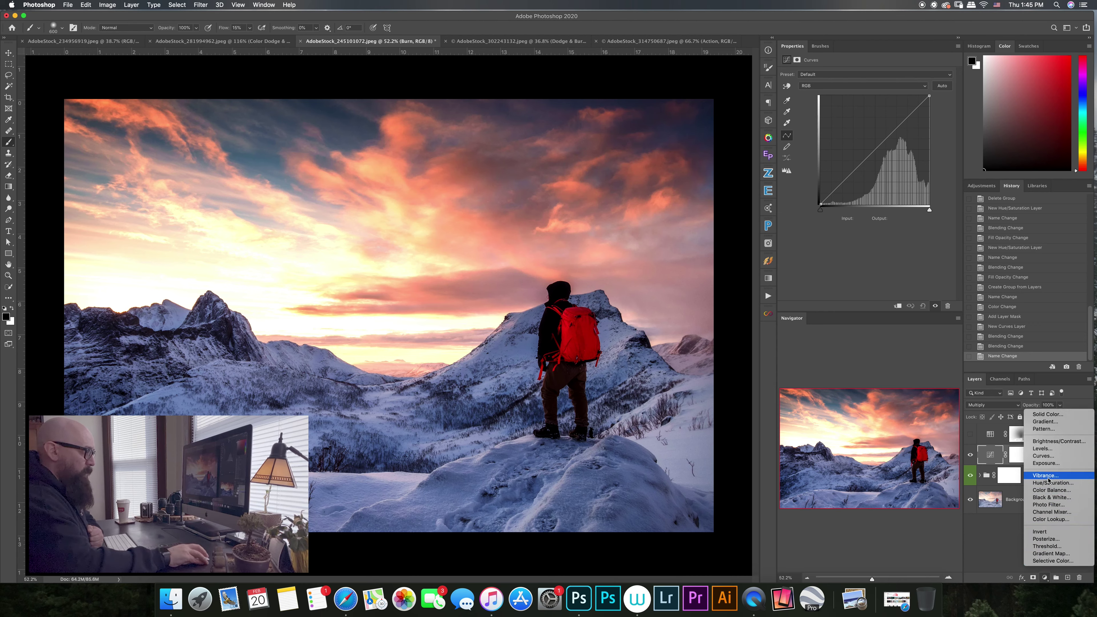
{"action": "left_click", "coordinate": [1049, 456]}
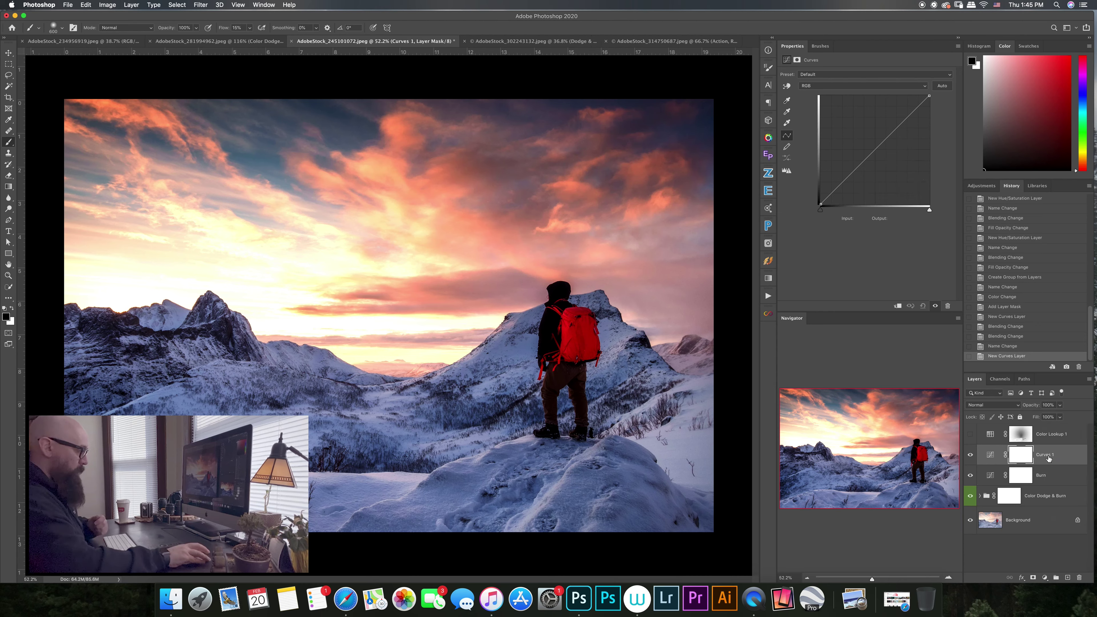
{"action": "double_click", "coordinate": [1048, 455]}
{"action": "type", "text": "Dodge"}
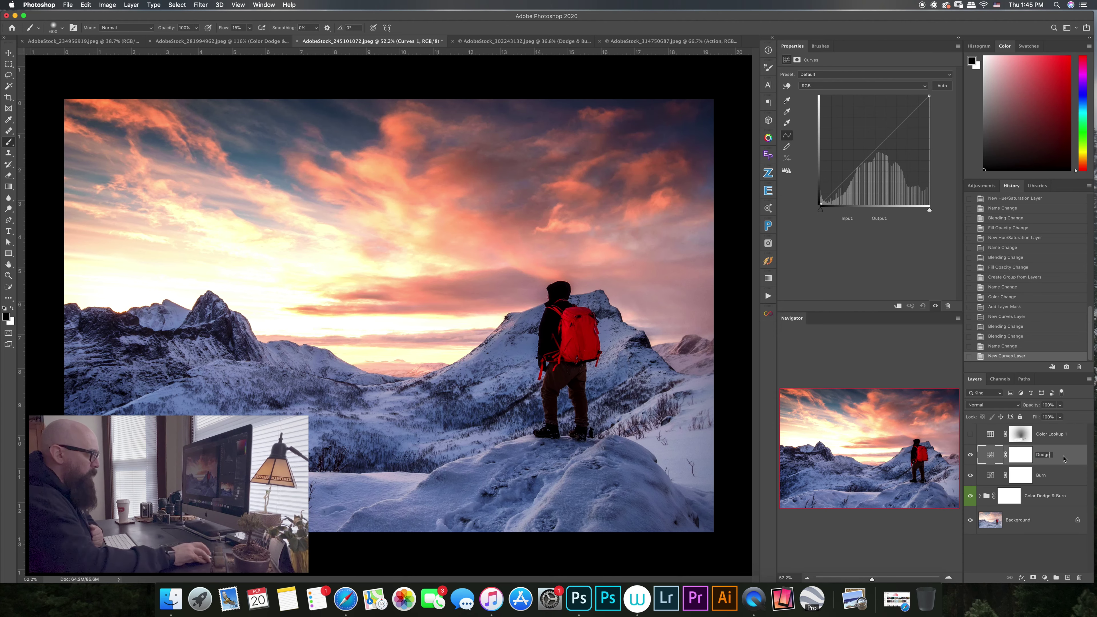
{"action": "key", "text": "Return"}
{"action": "left_click", "coordinate": [989, 405]}
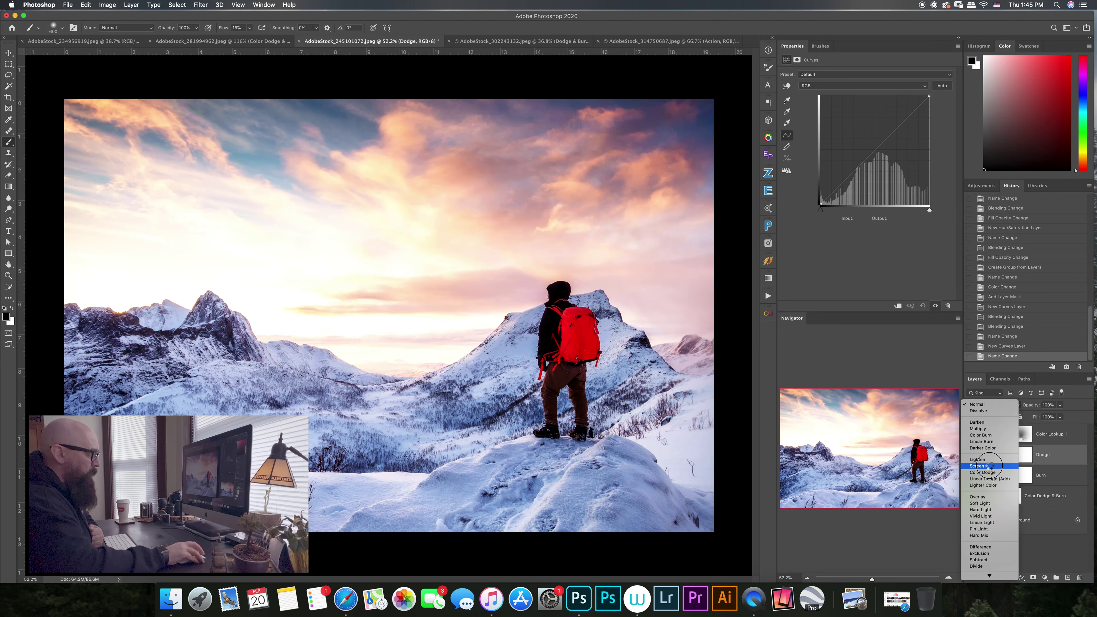
{"action": "left_click", "coordinate": [987, 466]}
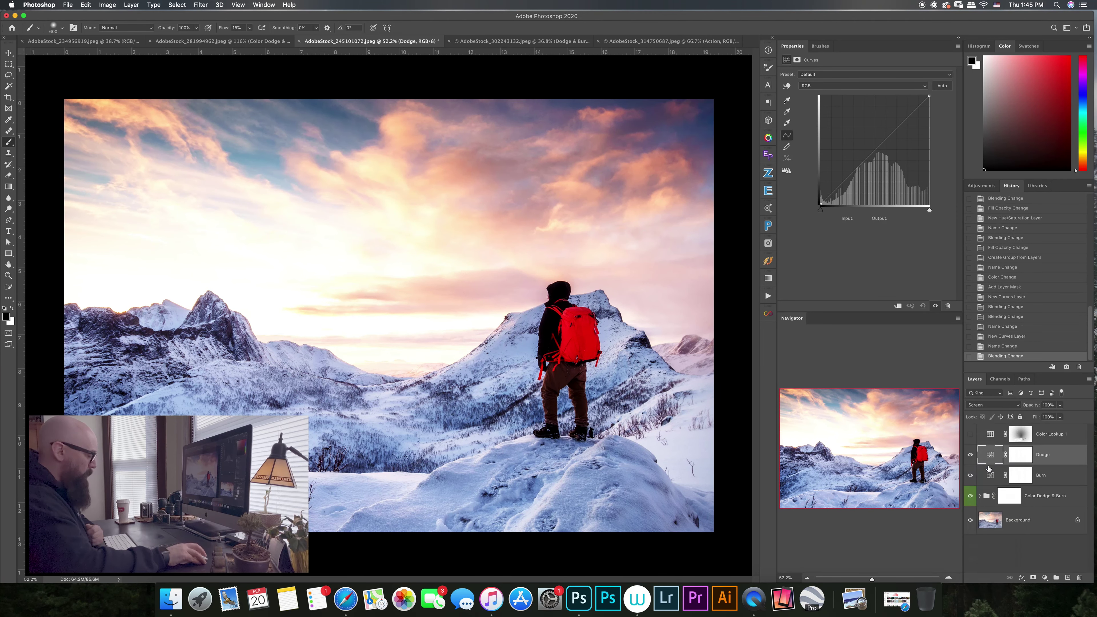
{"action": "left_click", "coordinate": [1066, 476], "text": "shift"}
{"action": "key", "text": "super+g"}
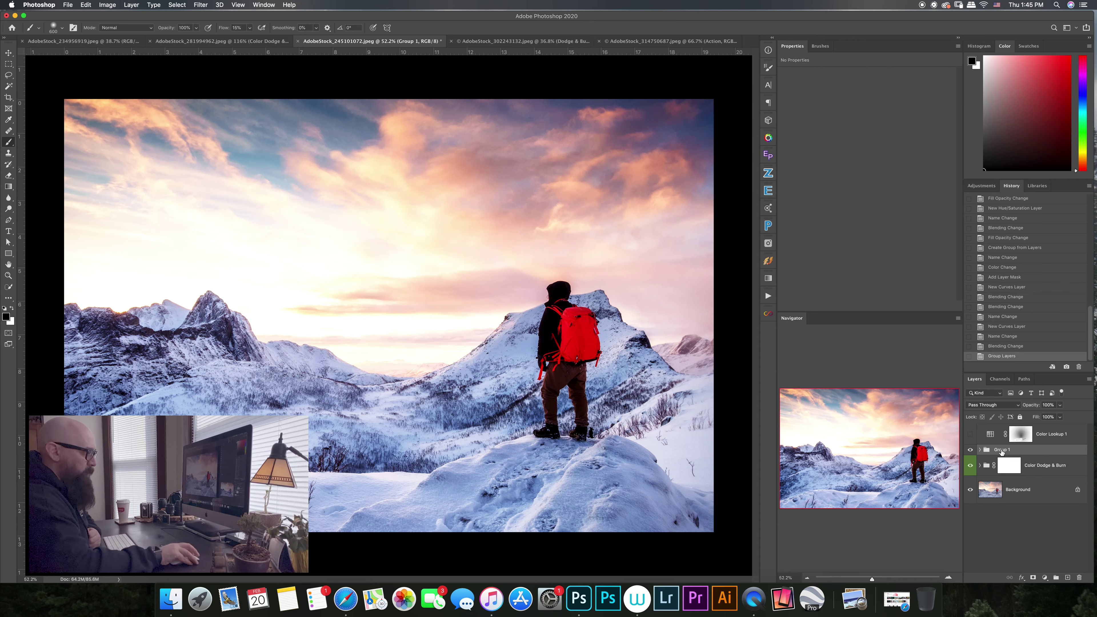
Step: Mask Group 1 and fill the mask via Apply Image: merged layers, Multiply, 75% opacity
{"action": "left_click", "coordinate": [1033, 578]}
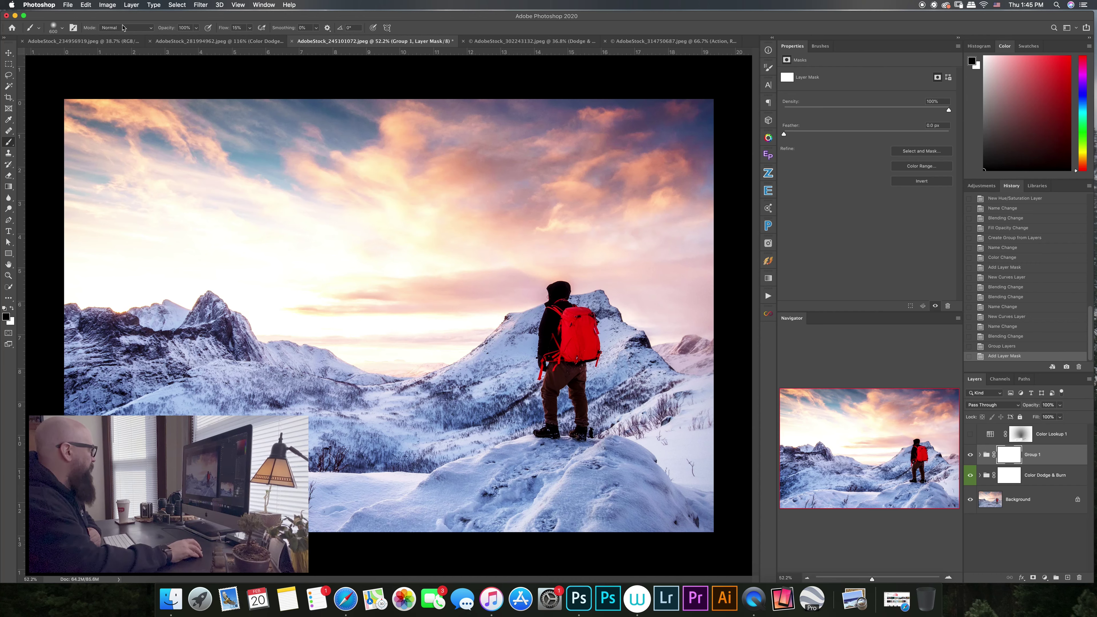
{"action": "left_click", "coordinate": [112, 5]}
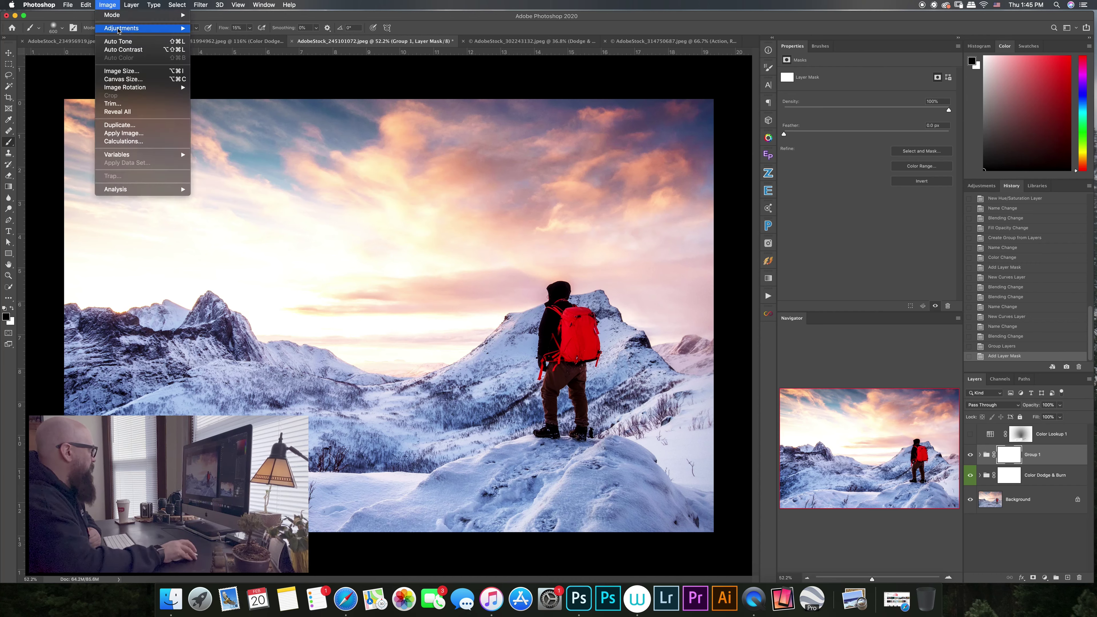
{"action": "left_click", "coordinate": [138, 137]}
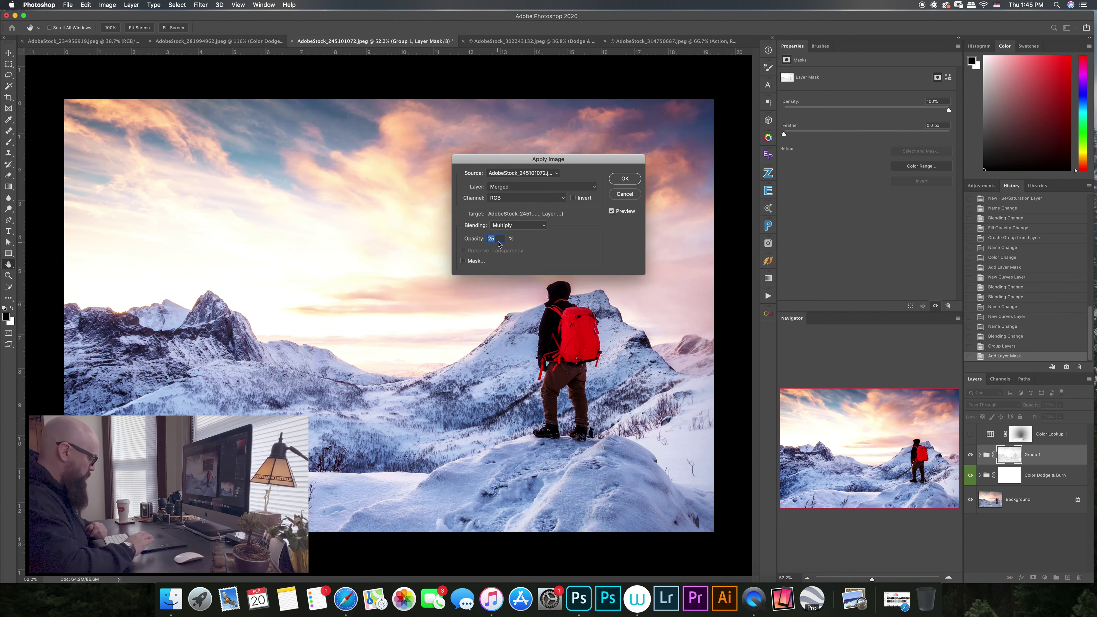
{"action": "type", "text": "75"}
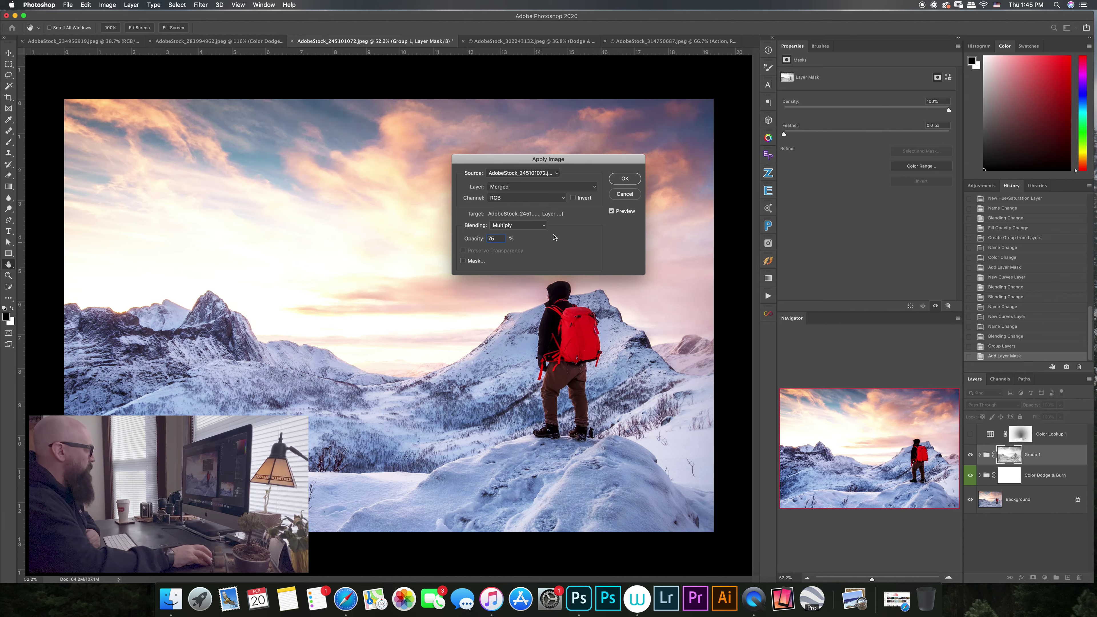
{"action": "left_click", "coordinate": [624, 178]}
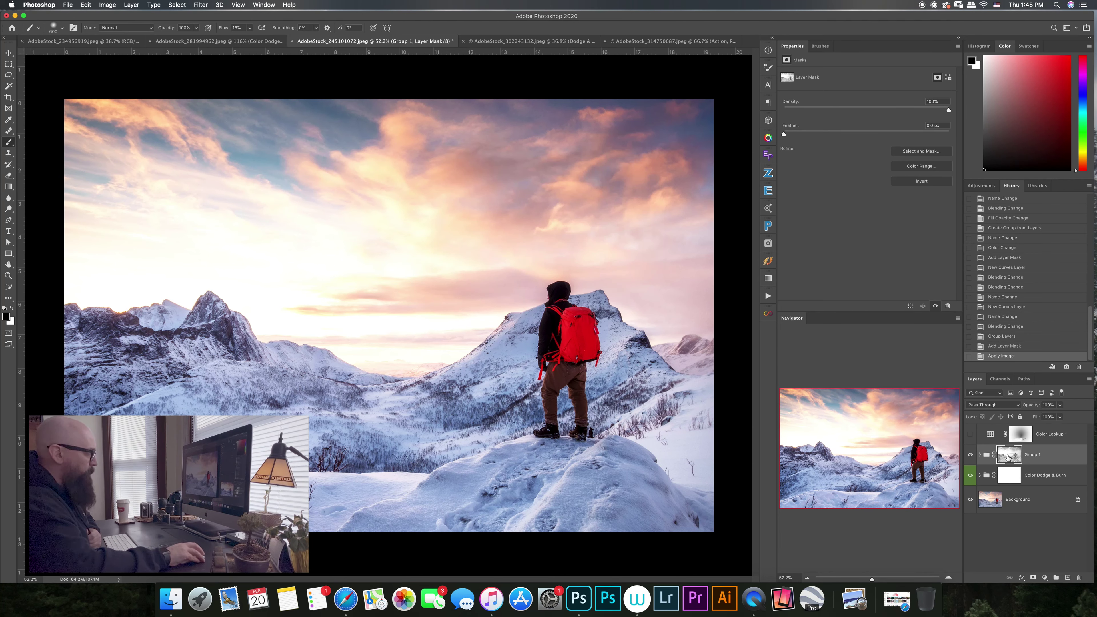
{"action": "left_click", "coordinate": [971, 458]}
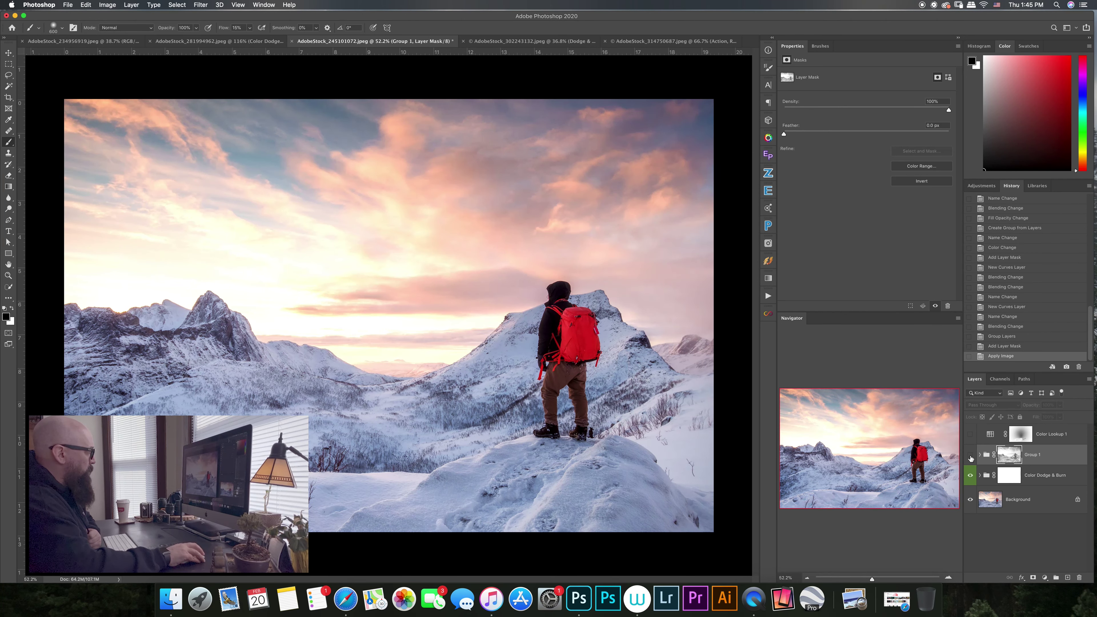
{"action": "left_click", "coordinate": [970, 458]}
{"action": "left_click", "coordinate": [970, 458]}
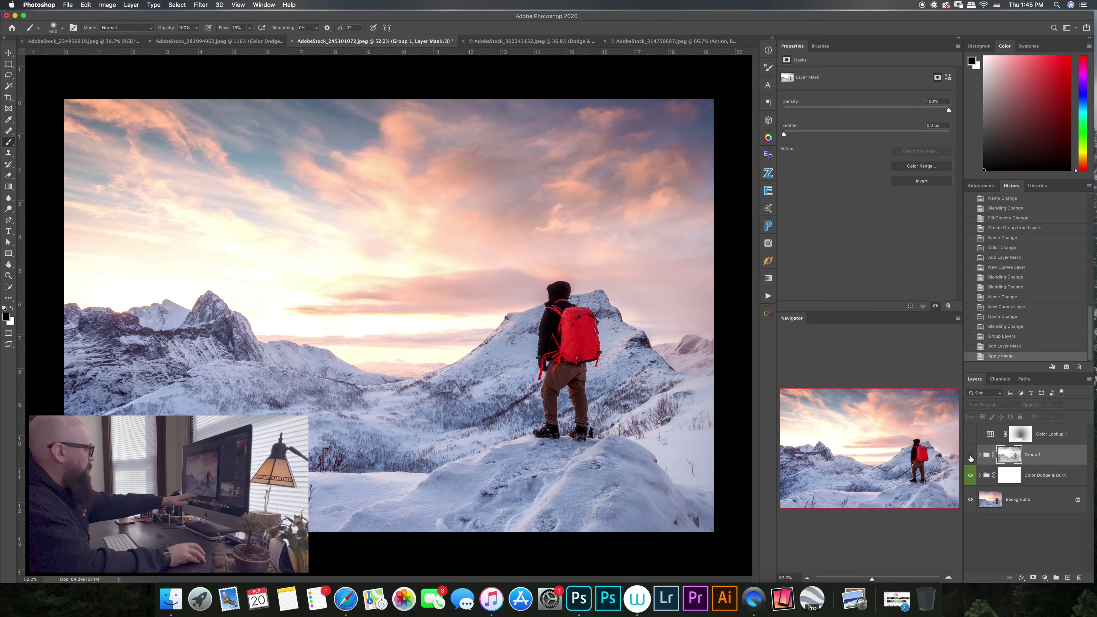
{"action": "left_click", "coordinate": [970, 457]}
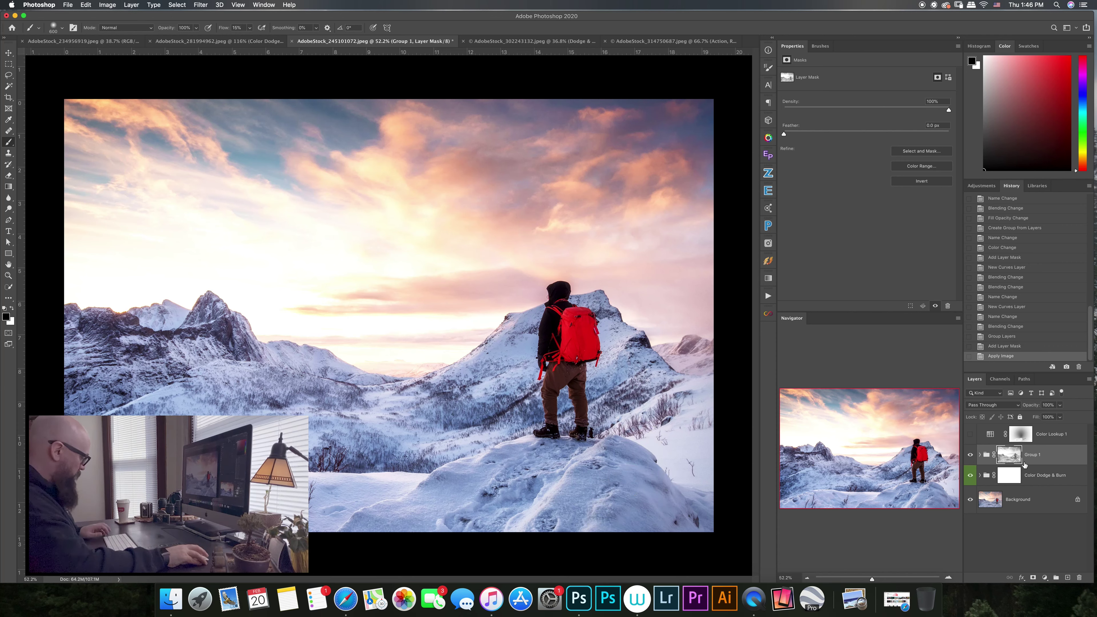
{"action": "left_click", "coordinate": [1047, 472]}
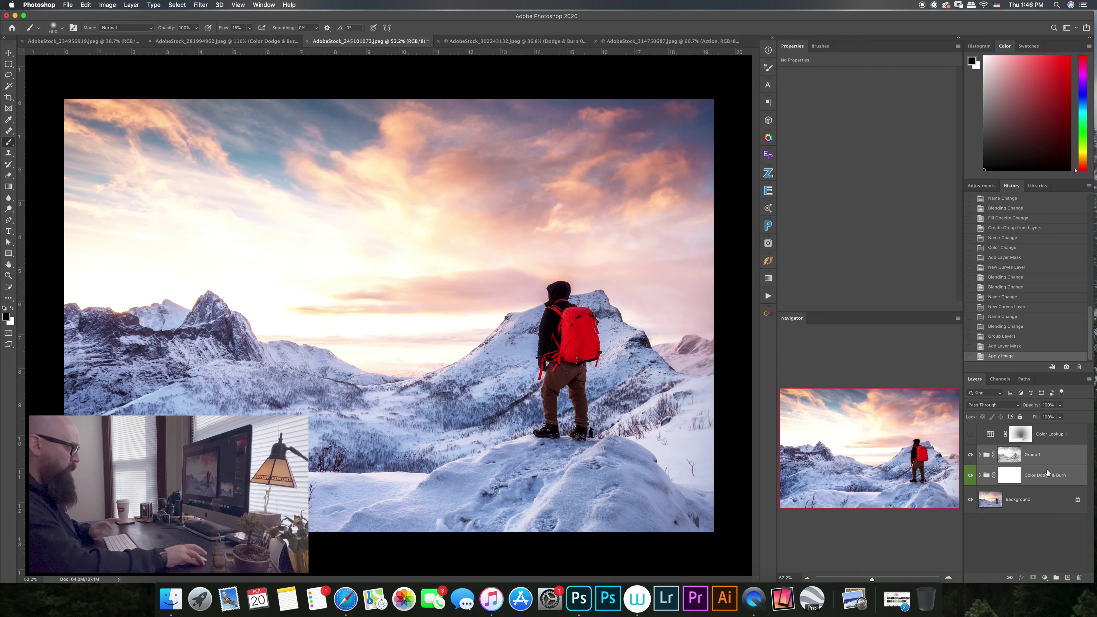
Step: Group Group 1 with Color Dodge & Burn into Group 2, give it a white mask, and keep black as the foreground colour
{"action": "key", "text": "super+g"}
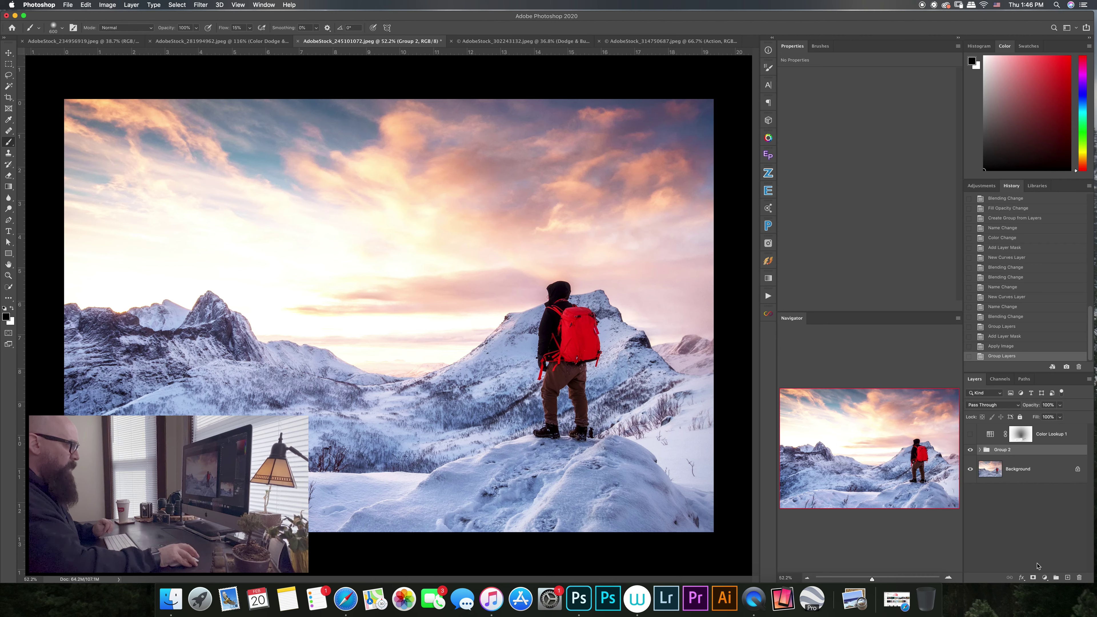
{"action": "left_click", "coordinate": [1033, 578]}
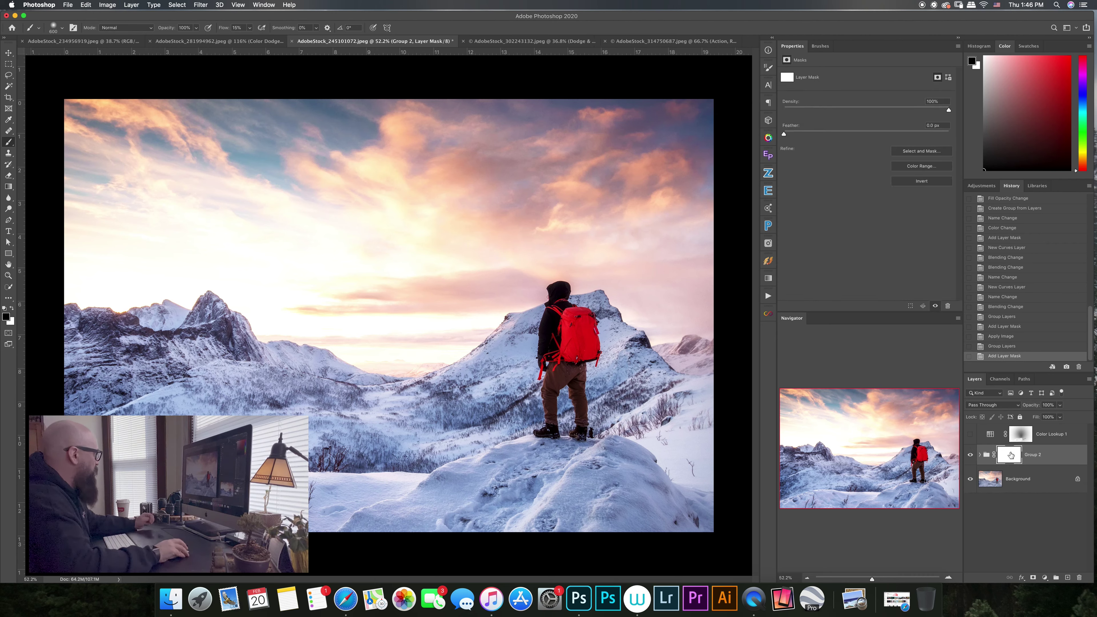
{"action": "left_click", "coordinate": [6, 317]}
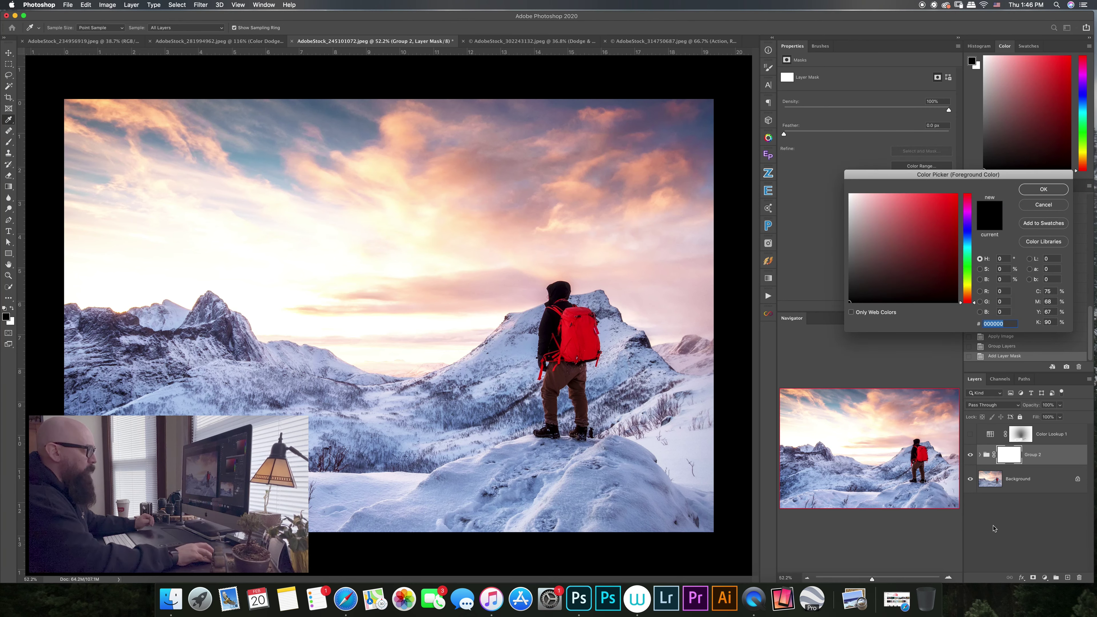
{"action": "left_click", "coordinate": [1036, 188]}
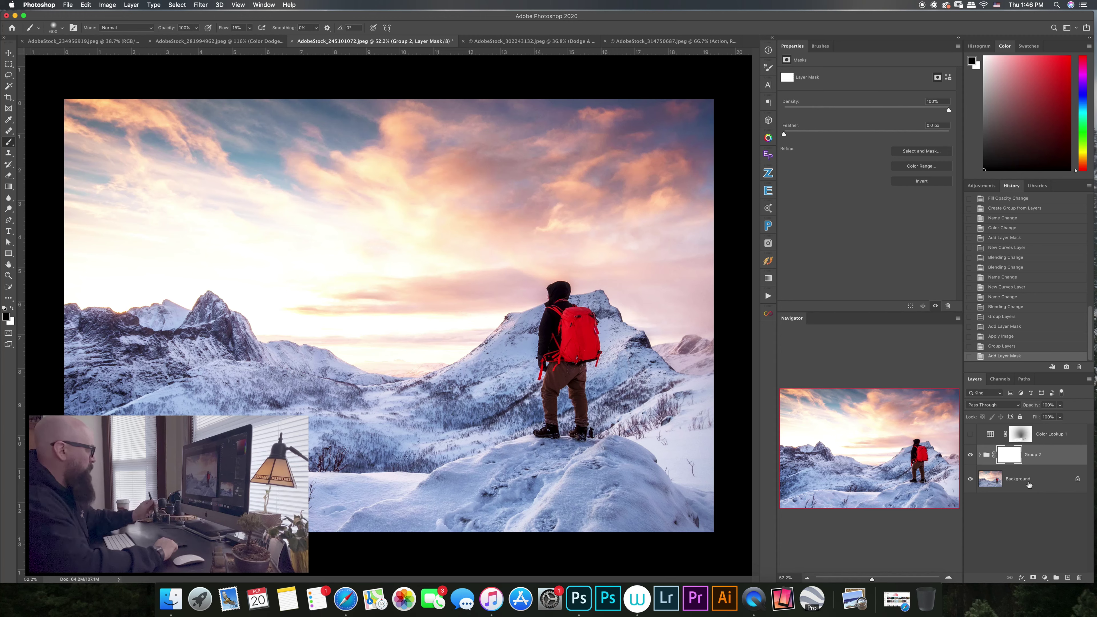
Step: Set up a 400 px Soft Round Pressure Opacity and Flow brush and paint black on the sky
{"action": "key", "text": "bracketleft"}
{"action": "key", "text": "bracketleft"}
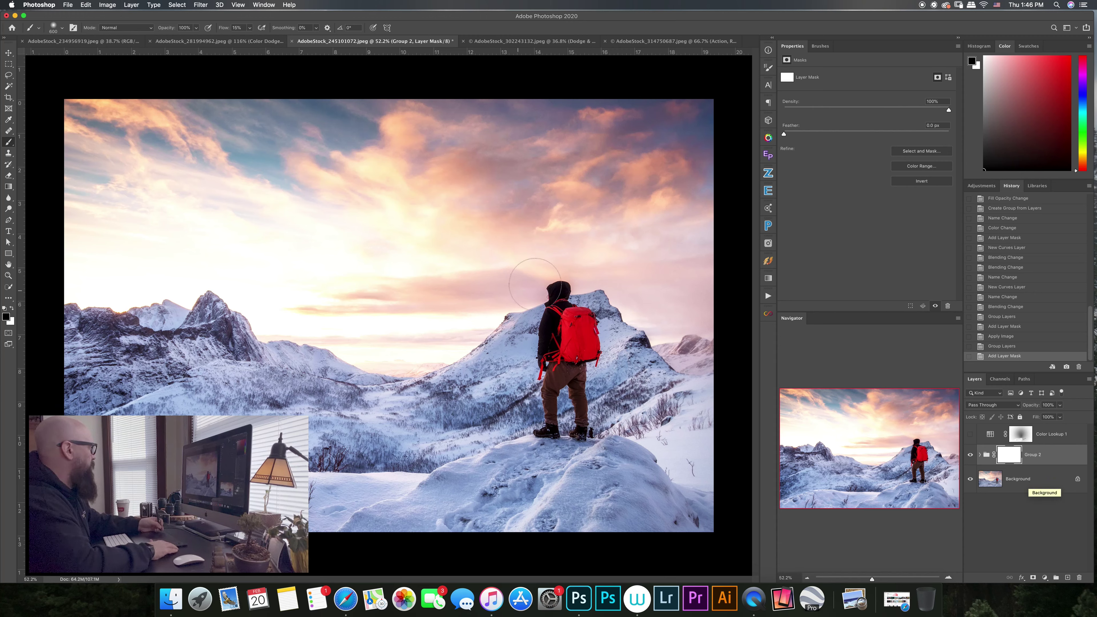
{"action": "left_click", "coordinate": [237, 28]}
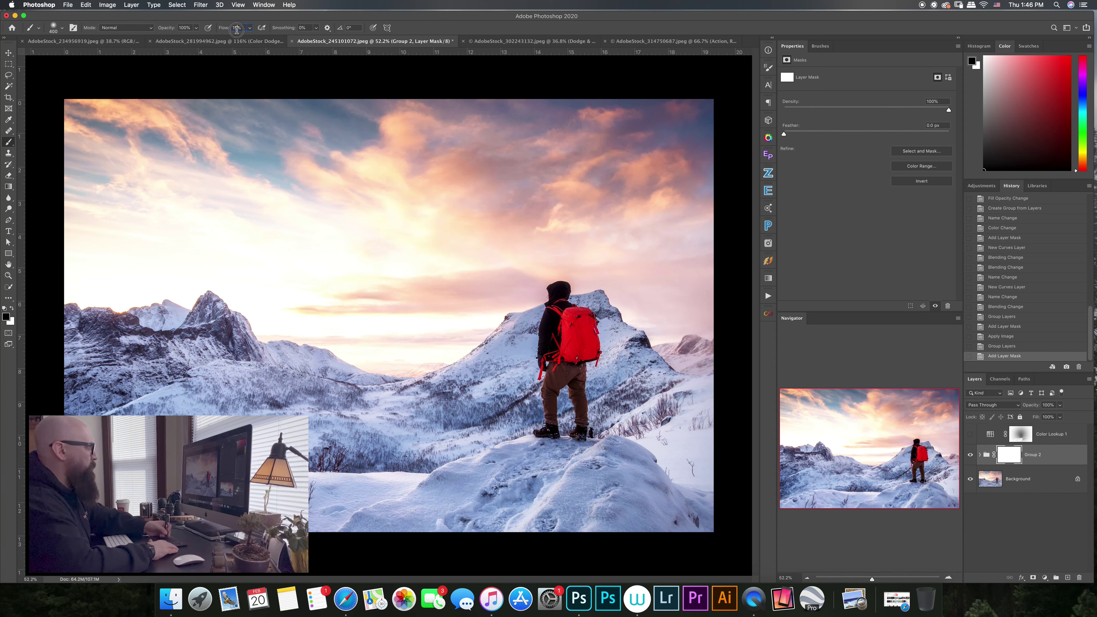
{"action": "left_click", "coordinate": [820, 46]}
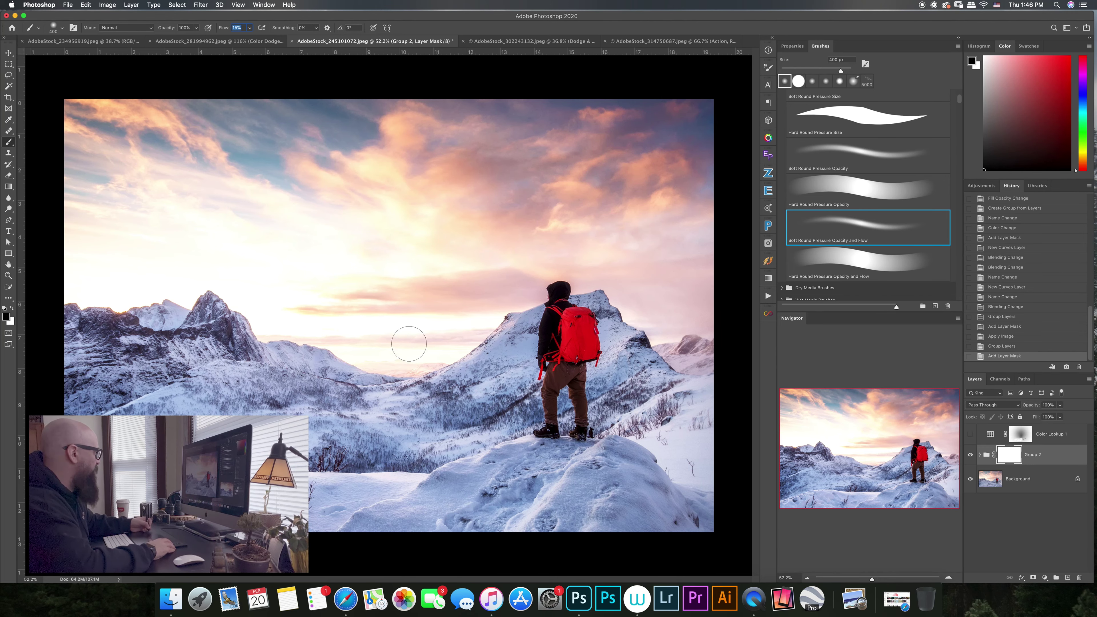
{"action": "left_click", "coordinate": [6, 317]}
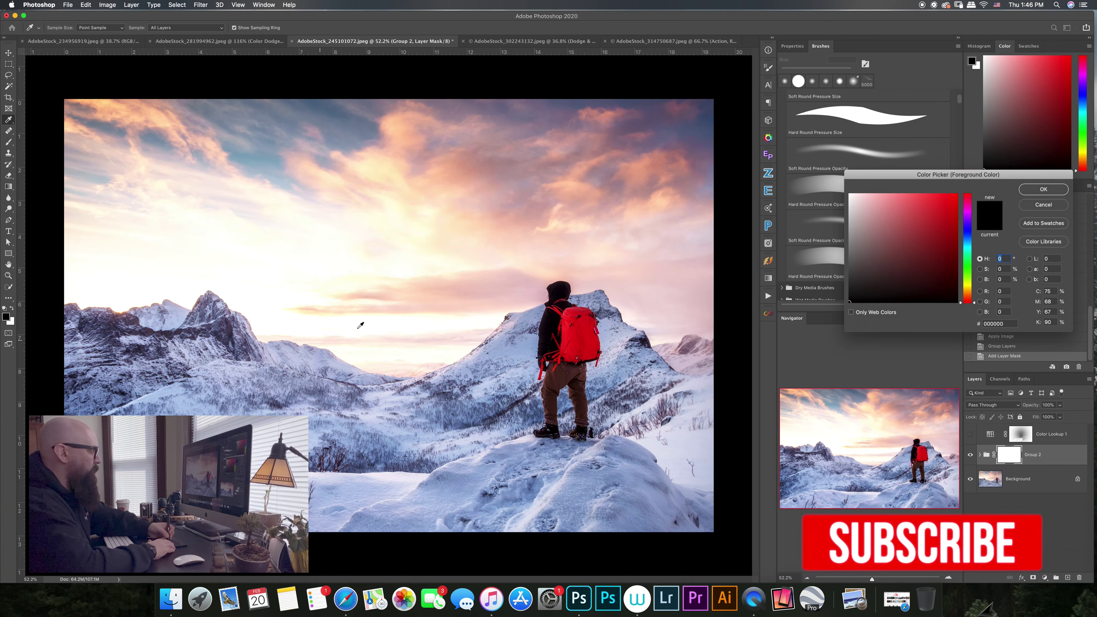
{"action": "left_click", "coordinate": [1044, 189]}
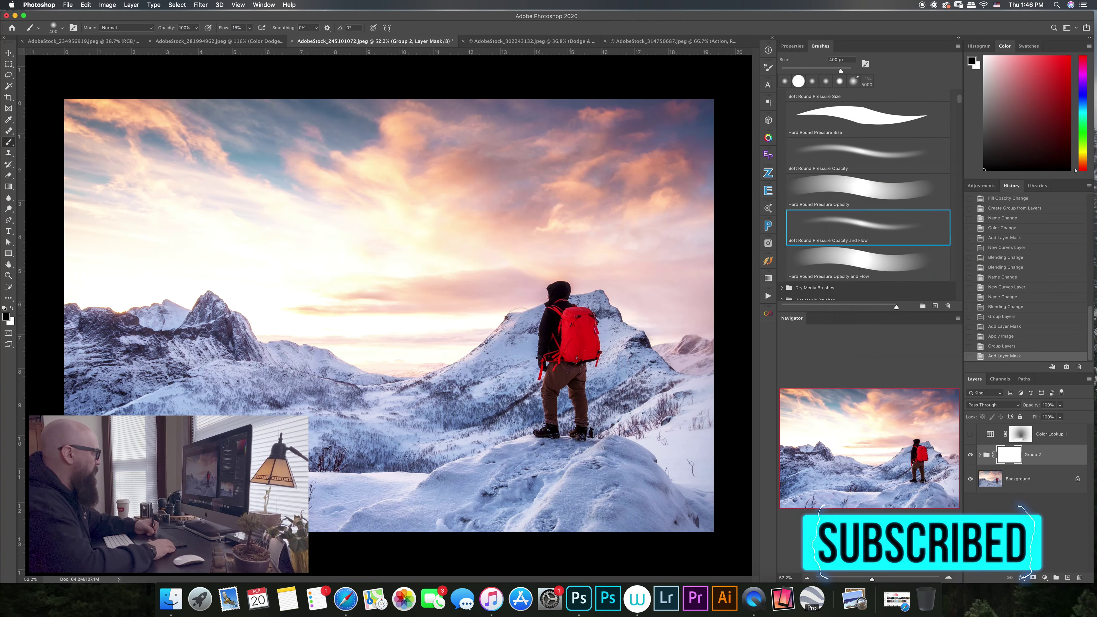
{"action": "left_click_drag", "start_coordinate": [460, 328], "coordinate": [380, 346]}
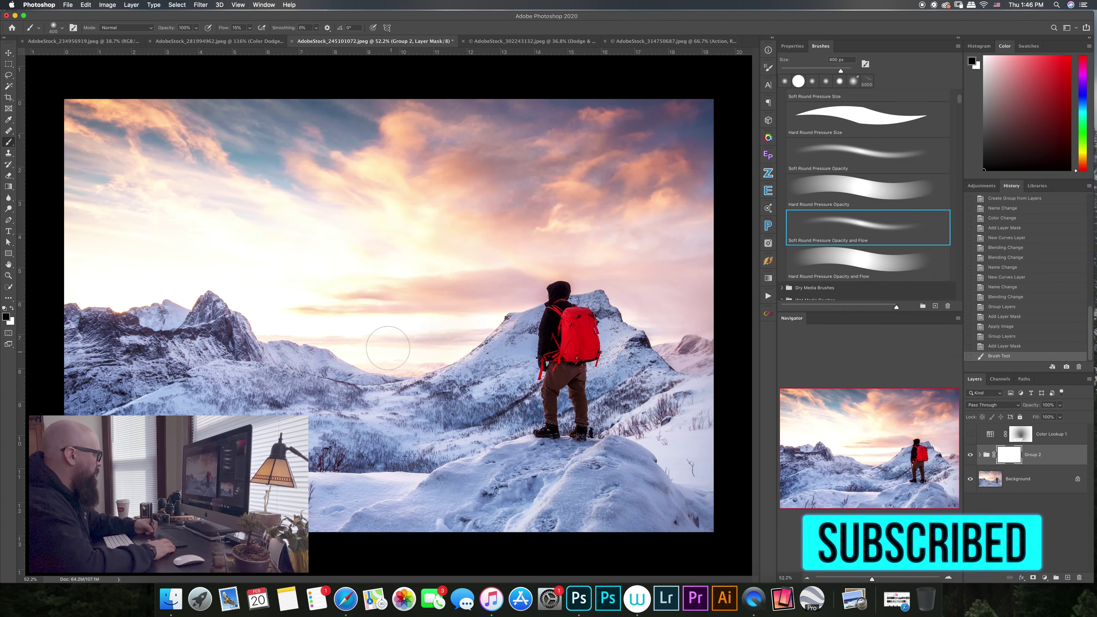
Step: Paint black across the sky on Group 2's mask, resizing the brush between 500 and 1000 px
{"action": "key", "text": "bracketright"}
{"action": "key", "text": "bracketright"}
{"action": "key", "text": "bracketright"}
{"action": "key", "text": "bracketright"}
{"action": "key", "text": "bracketright"}
{"action": "key", "text": "bracketright"}
{"action": "key", "text": "bracketright"}
{"action": "key", "text": "bracketright"}
{"action": "key", "text": "bracketright"}
{"action": "key", "text": "bracketright"}
{"action": "key", "text": "bracketright"}
{"action": "key", "text": "bracketright"}
{"action": "key", "text": "bracketright"}
{"action": "key", "text": "bracketright"}
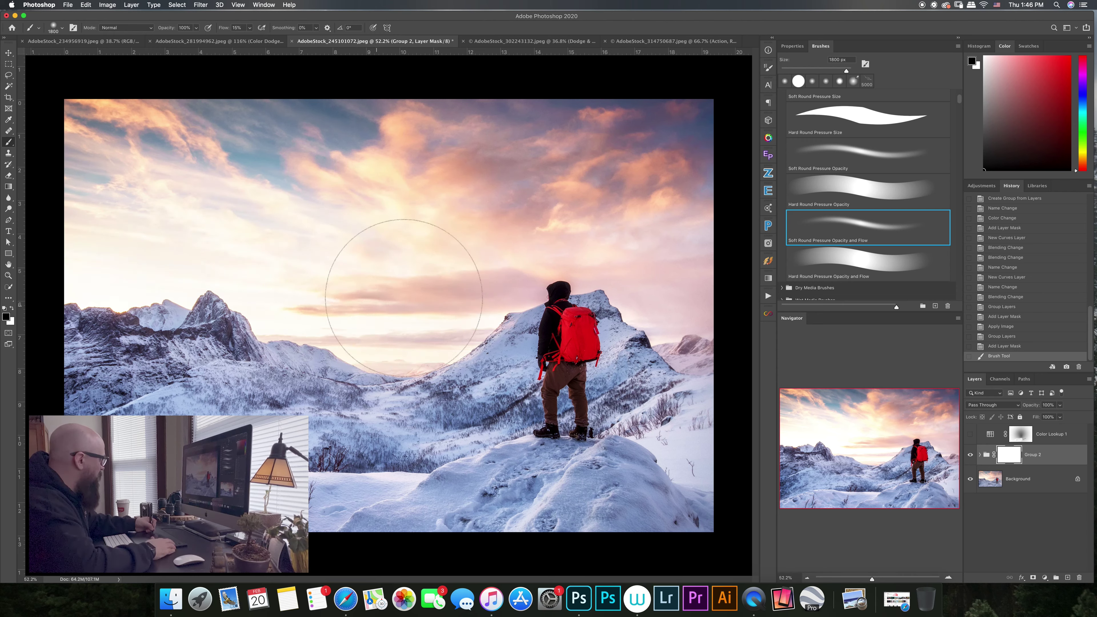
{"action": "mouse_move", "coordinate": [404, 298]}
{"action": "left_mouse_down"}
{"action": "mouse_move", "coordinate": [317, 262]}
{"action": "mouse_move", "coordinate": [95, 230]}
{"action": "mouse_move", "coordinate": [106, 265]}
{"action": "left_mouse_up"}
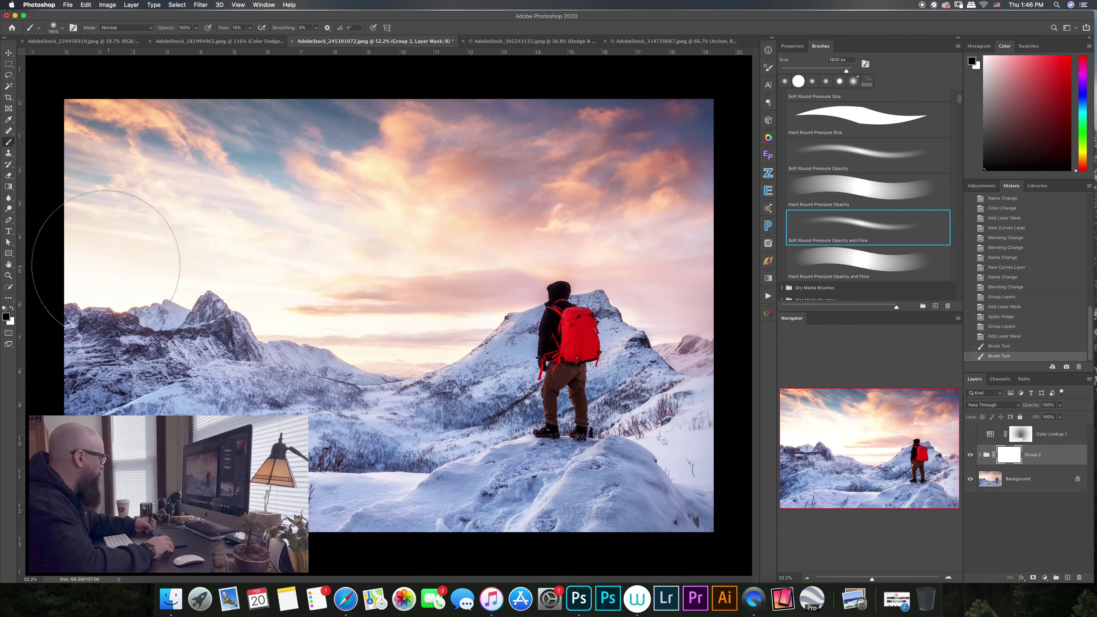
{"action": "key", "text": "bracketleft"}
{"action": "key", "text": "bracketleft"}
{"action": "key", "text": "bracketleft"}
{"action": "key", "text": "bracketleft"}
{"action": "key", "text": "bracketleft"}
{"action": "key", "text": "bracketleft"}
{"action": "key", "text": "bracketleft"}
{"action": "key", "text": "bracketleft"}
{"action": "key", "text": "bracketleft"}
{"action": "key", "text": "bracketleft"}
{"action": "key", "text": "bracketleft"}
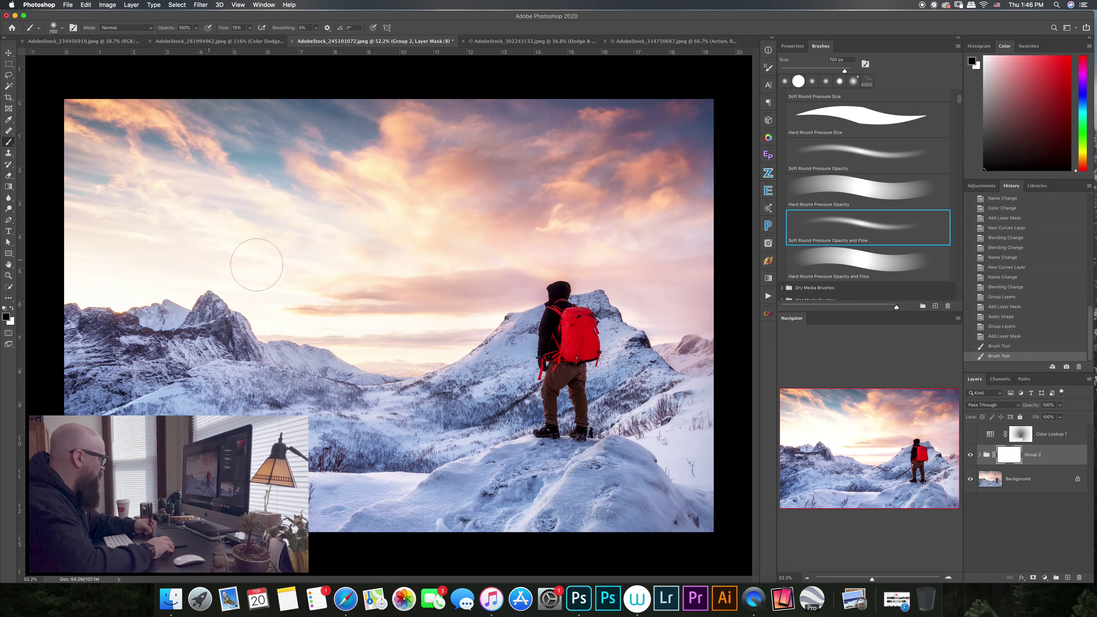
{"action": "key", "text": "bracketleft"}
{"action": "key", "text": "bracketleft"}
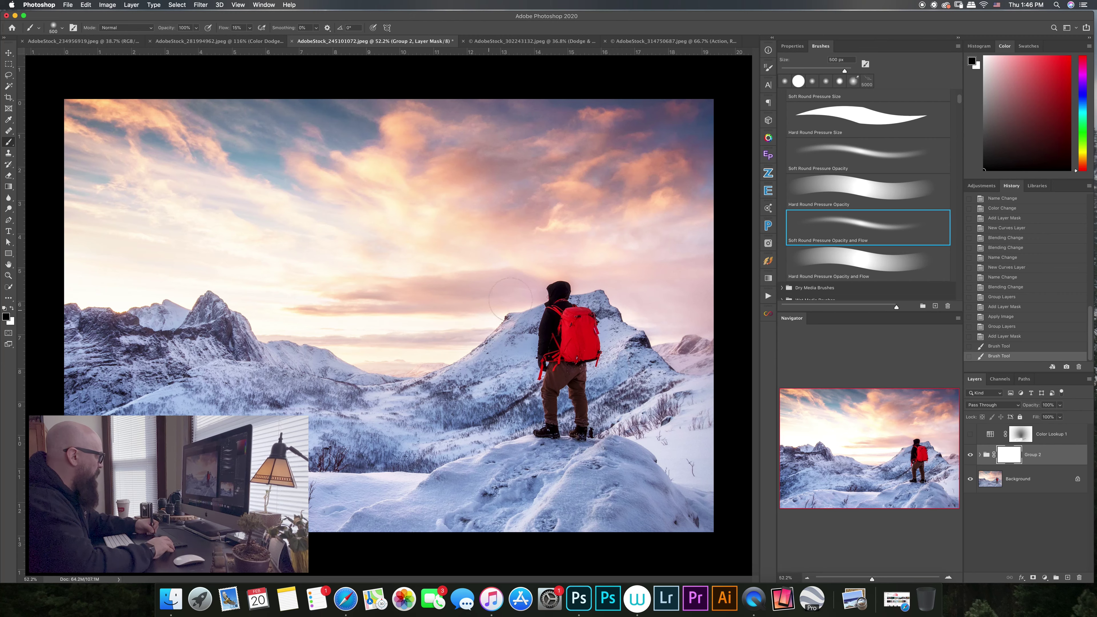
{"action": "mouse_move", "coordinate": [421, 323]}
{"action": "left_mouse_down"}
{"action": "mouse_move", "coordinate": [359, 335]}
{"action": "mouse_move", "coordinate": [432, 328]}
{"action": "left_mouse_up"}
{"action": "key", "text": "bracketright"}
{"action": "key", "text": "bracketright"}
{"action": "key", "text": "bracketright"}
{"action": "key", "text": "bracketright"}
{"action": "key", "text": "bracketright"}
{"action": "key", "text": "bracketright"}
{"action": "key", "text": "bracketright"}
{"action": "key", "text": "bracketright"}
{"action": "key", "text": "bracketright"}
{"action": "key", "text": "bracketright"}
{"action": "key", "text": "bracketright"}
{"action": "key", "text": "bracketright"}
{"action": "key", "text": "bracketright"}
{"action": "key", "text": "bracketright"}
{"action": "key", "text": "bracketright"}
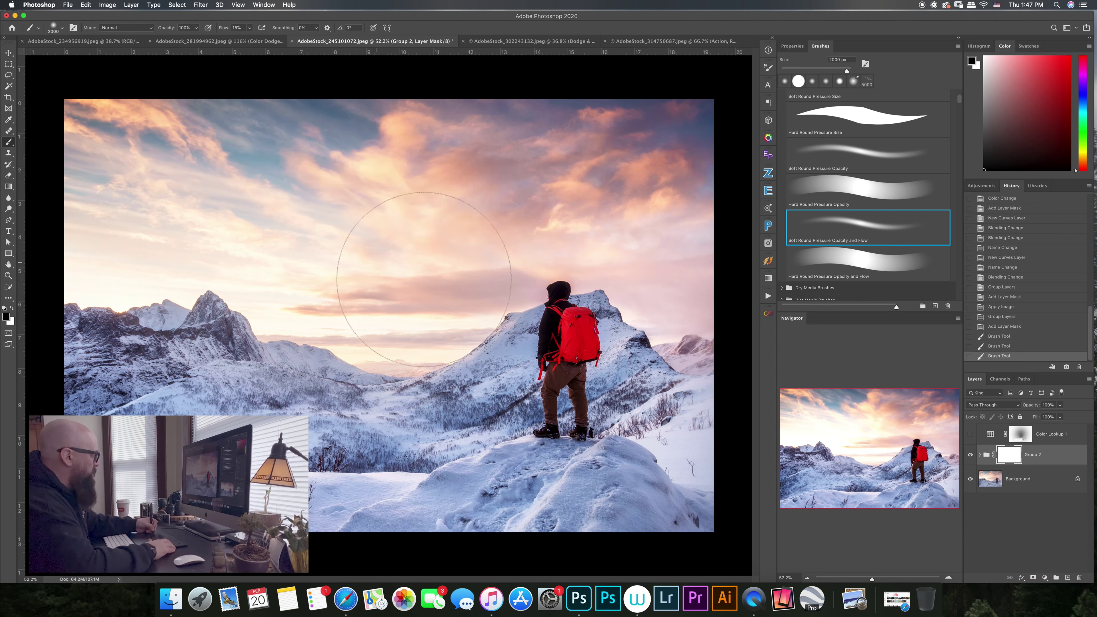
{"action": "left_click_drag", "start_coordinate": [257, 236], "coordinate": [110, 225]}
{"action": "key", "text": "bracketleft"}
{"action": "key", "text": "bracketleft"}
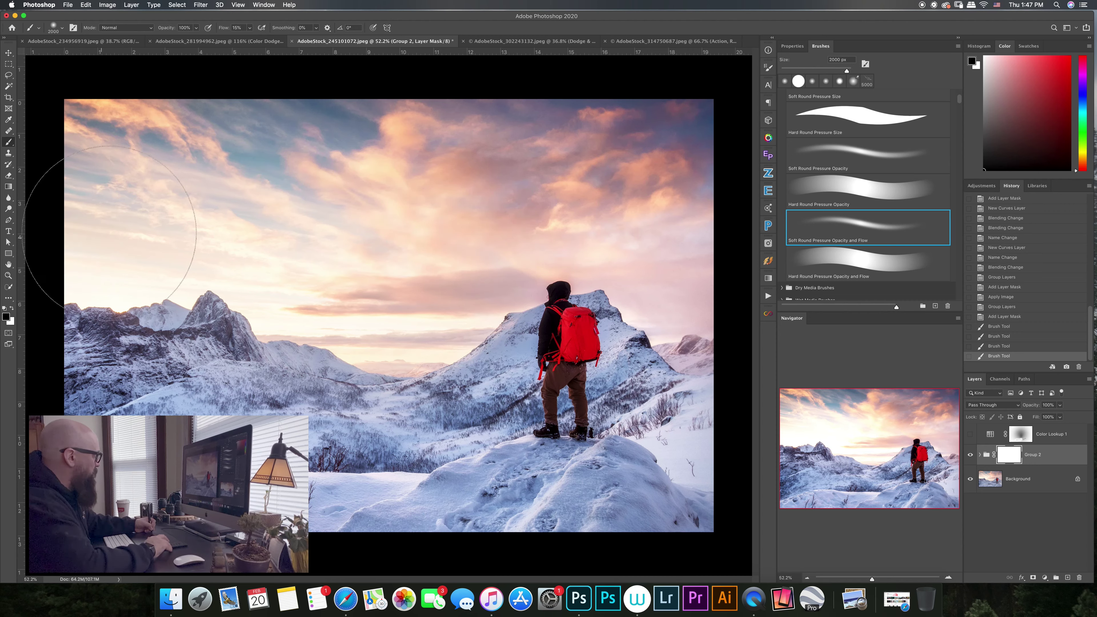
{"action": "key", "text": "bracketleft"}
{"action": "key", "text": "bracketleft"}
{"action": "key", "text": "bracketleft"}
{"action": "key", "text": "bracketleft"}
{"action": "key", "text": "bracketleft"}
{"action": "key", "text": "bracketleft"}
{"action": "key", "text": "bracketleft"}
{"action": "key", "text": "bracketleft"}
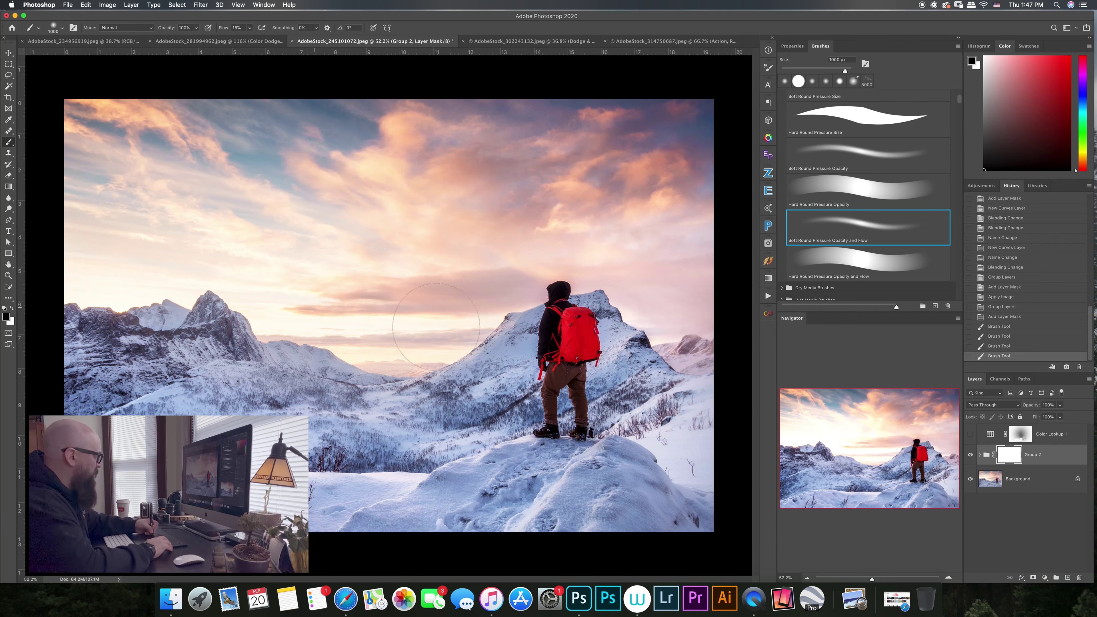
{"action": "left_click_drag", "start_coordinate": [469, 316], "coordinate": [49, 248]}
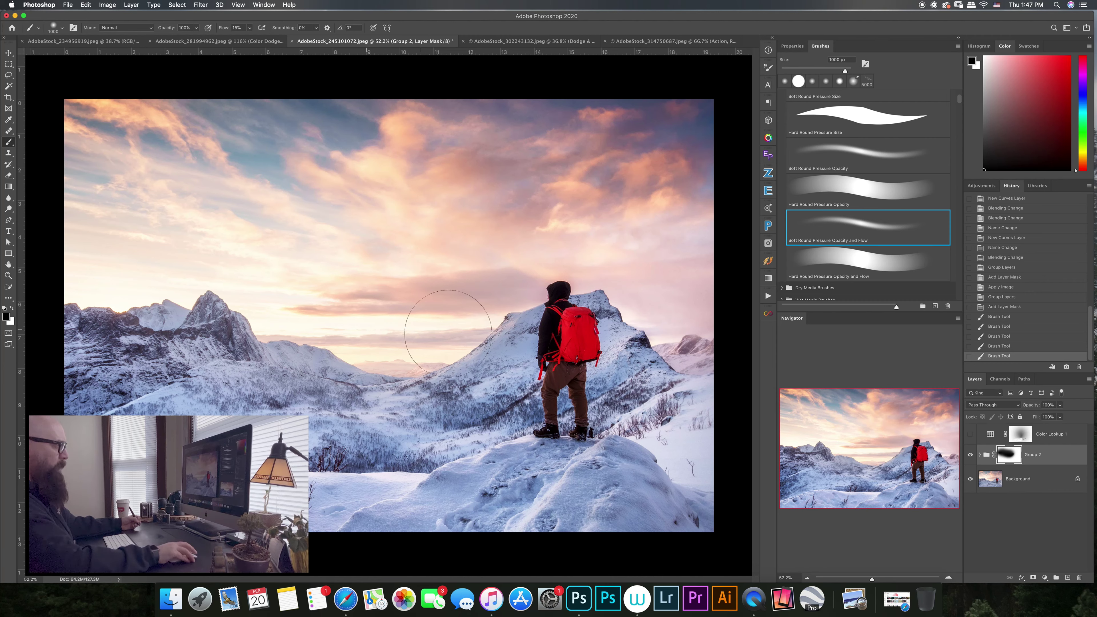
{"action": "left_click", "coordinate": [970, 455]}
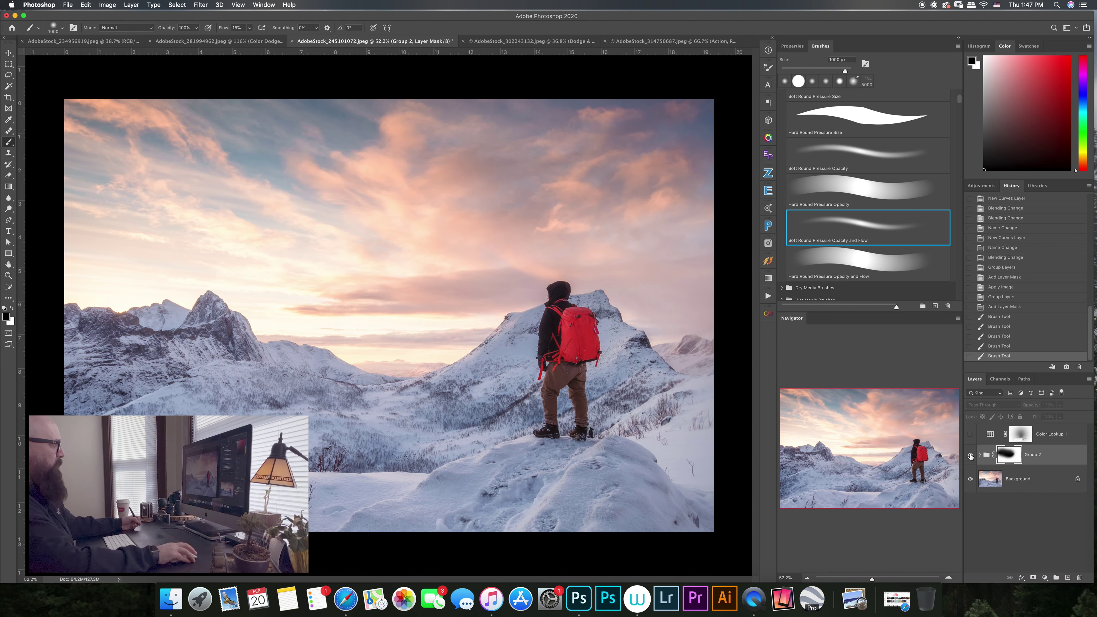
Step: Compare Group 2 hidden and shown, then switch on the Color Lookup 1 layer
{"action": "left_click", "coordinate": [970, 455]}
{"action": "left_click", "coordinate": [971, 455]}
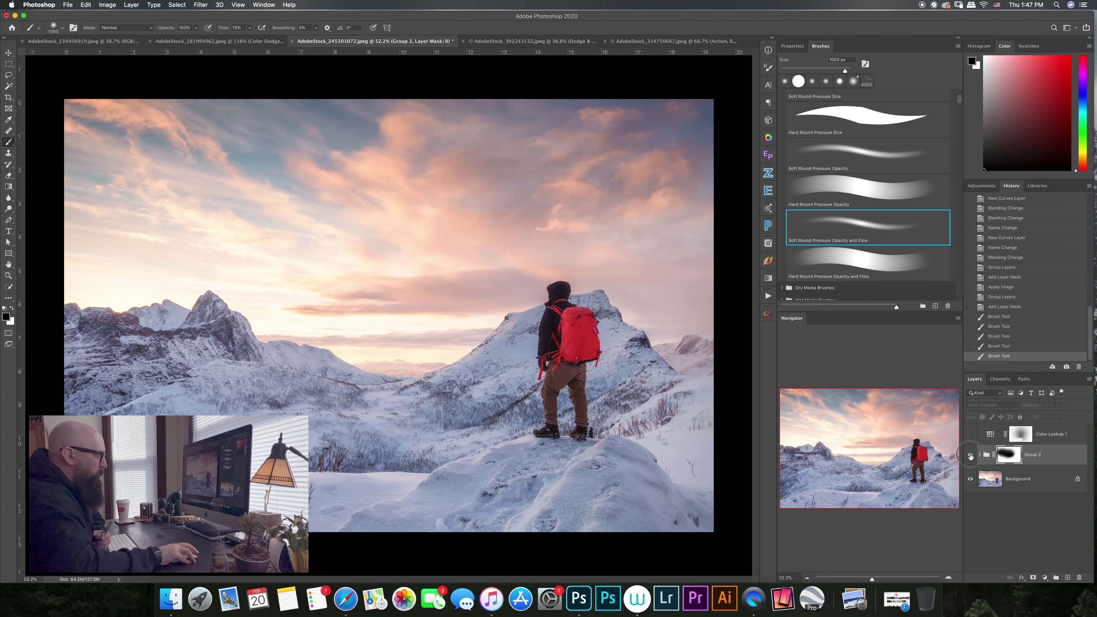
{"action": "left_click", "coordinate": [970, 455]}
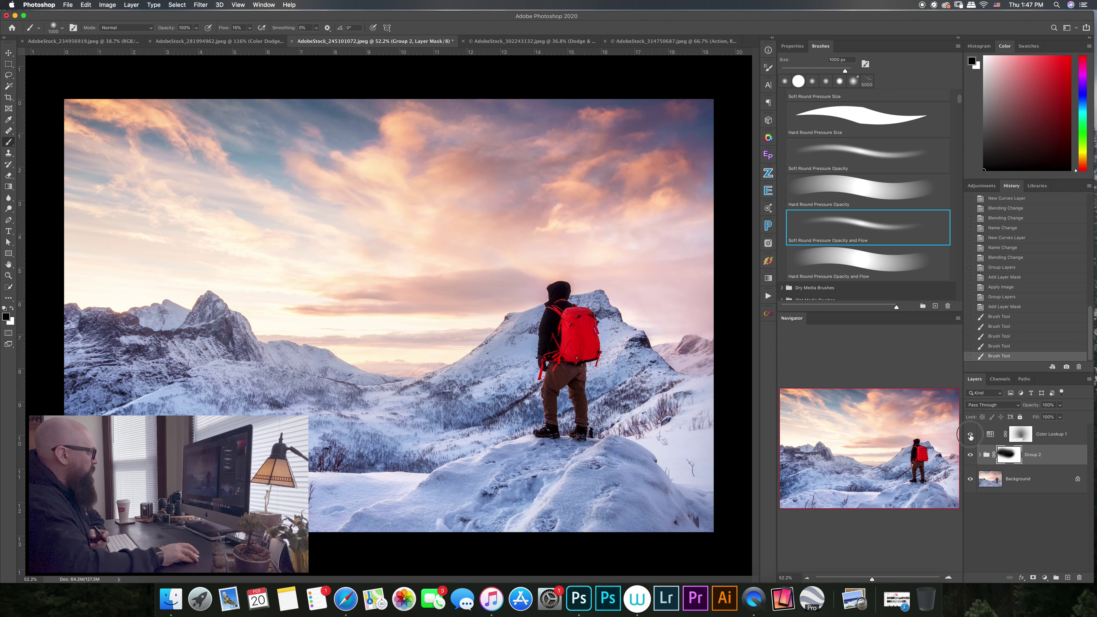
{"action": "left_click", "coordinate": [970, 435]}
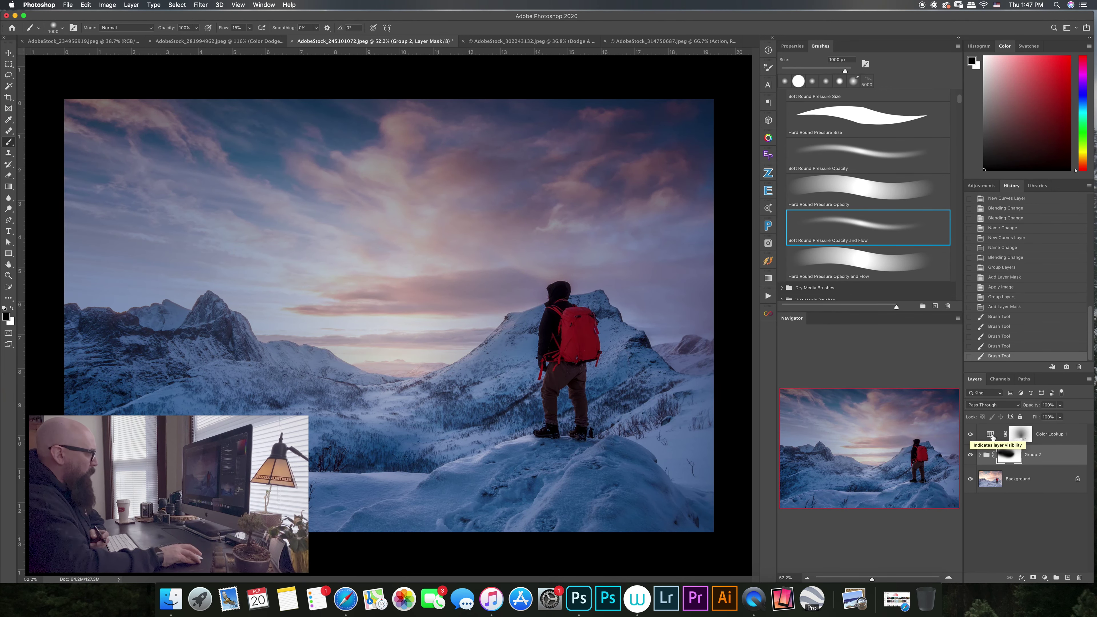
Step: On Color Lookup 1's mask, paint the lookup out of the left sky, then enlarge the brush to 300 px
{"action": "left_click", "coordinate": [1019, 435]}
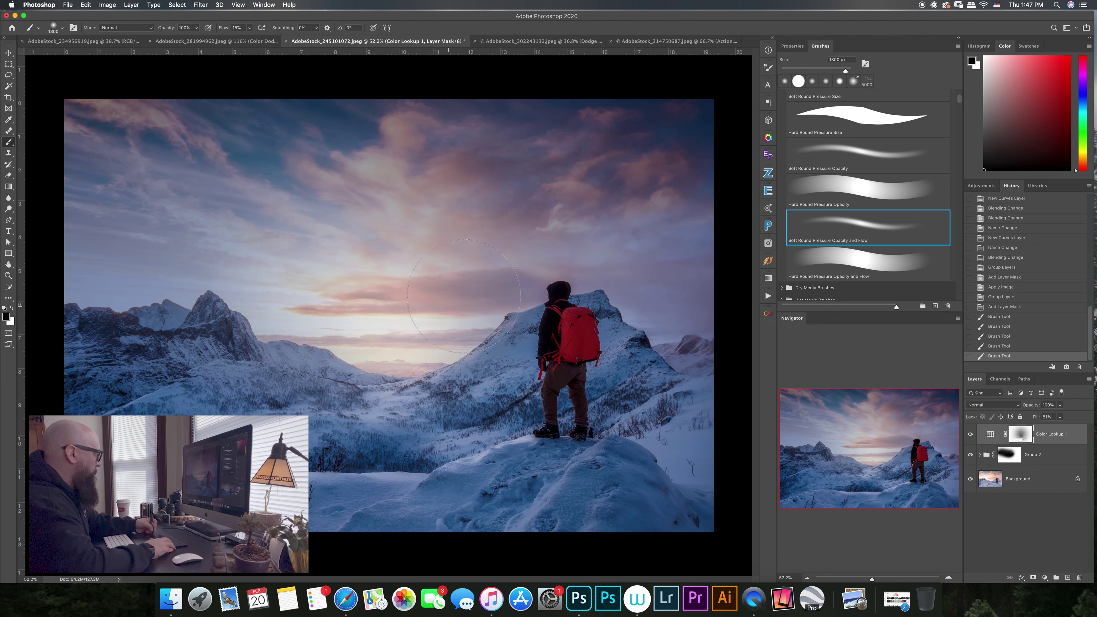
{"action": "left_click_drag", "start_coordinate": [355, 289], "coordinate": [211, 275]}
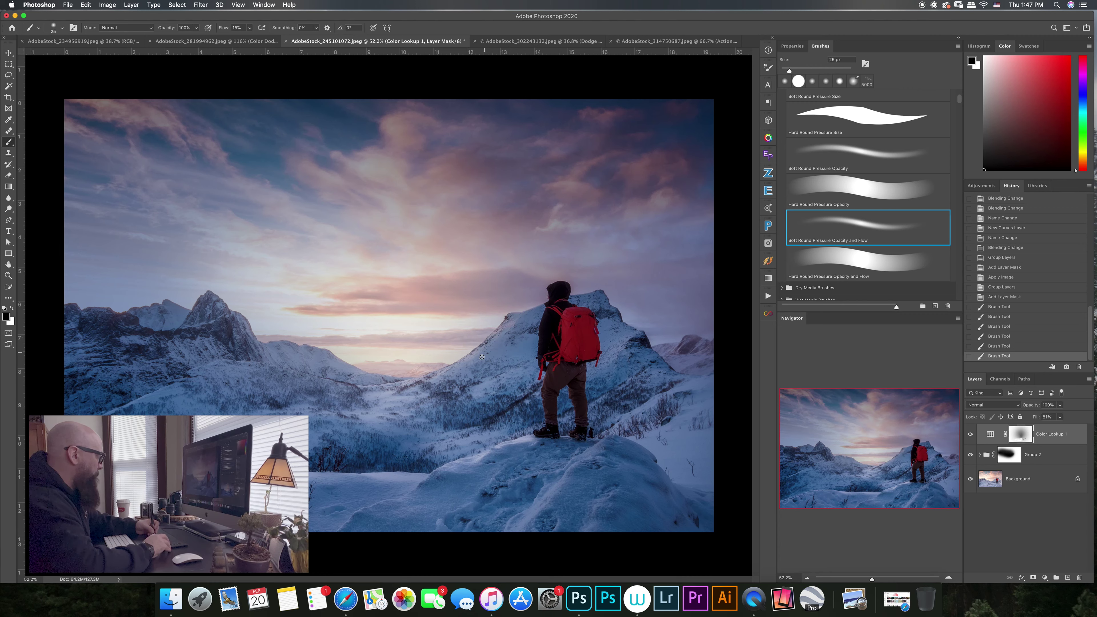
{"action": "left_click_drag", "start_coordinate": [482, 357], "coordinate": [506, 336]}
{"action": "key", "text": "bracketright"}
{"action": "key", "text": "bracketright"}
{"action": "key", "text": "bracketright"}
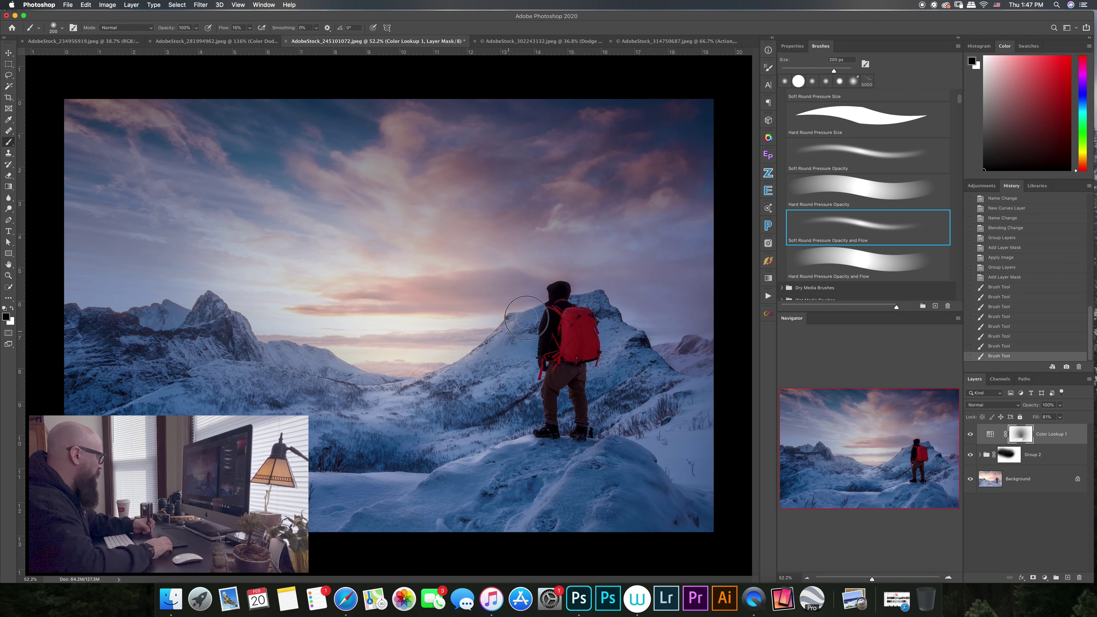
{"action": "key", "text": "bracketright"}
{"action": "key", "text": "bracketright"}
{"action": "key", "text": "bracketright"}
{"action": "key", "text": "bracketright"}
{"action": "key", "text": "bracketright"}
{"action": "key", "text": "bracketright"}
{"action": "key", "text": "bracketright"}
Step: Paint the left mountains and foreground snow slopes into the Color Lookup 1 mask
{"action": "mouse_move", "coordinate": [241, 381]}
{"action": "left_mouse_down"}
{"action": "mouse_move", "coordinate": [170, 404]}
{"action": "mouse_move", "coordinate": [203, 391]}
{"action": "left_mouse_up"}
{"action": "left_click_drag", "start_coordinate": [319, 460], "coordinate": [350, 473]}
{"action": "left_click_drag", "start_coordinate": [410, 453], "coordinate": [431, 484]}
{"action": "mouse_move", "coordinate": [432, 484]}
{"action": "left_mouse_down"}
{"action": "mouse_move", "coordinate": [473, 461]}
{"action": "mouse_move", "coordinate": [488, 411]}
{"action": "left_mouse_up"}
{"action": "mouse_move", "coordinate": [480, 445]}
{"action": "left_mouse_down"}
{"action": "mouse_move", "coordinate": [488, 415]}
{"action": "mouse_move", "coordinate": [462, 467]}
{"action": "left_mouse_up"}
{"action": "left_click_drag", "start_coordinate": [462, 467], "coordinate": [492, 441]}
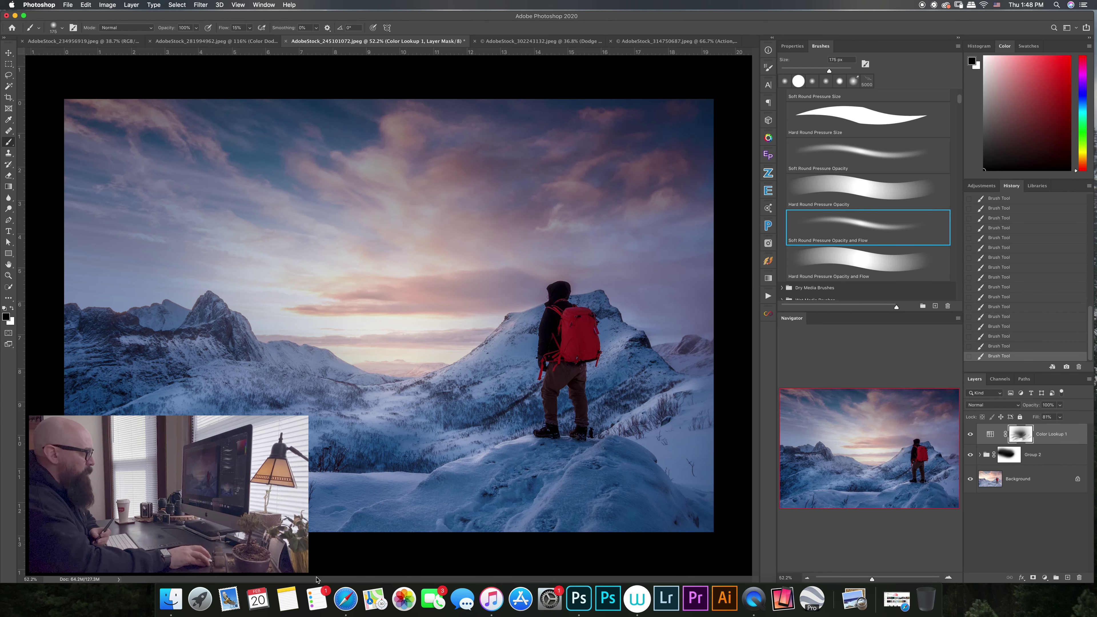
{"action": "left_click", "coordinate": [971, 435]}
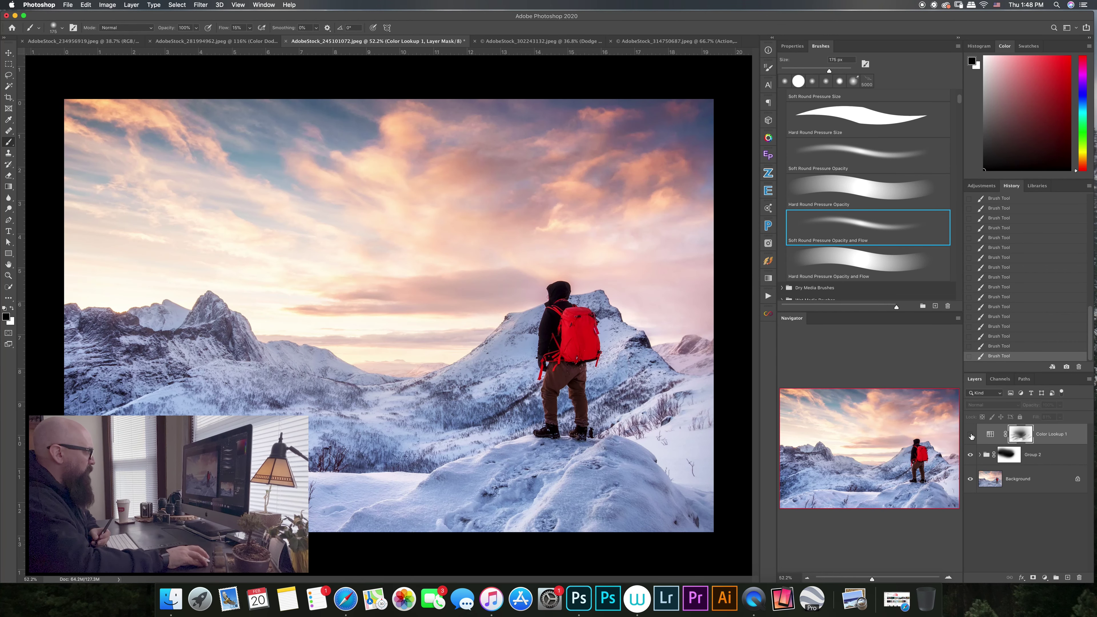
Step: Compare the image with Group 2 and Group 1 toggled off and on
{"action": "left_click", "coordinate": [971, 456]}
{"action": "left_click", "coordinate": [971, 456]}
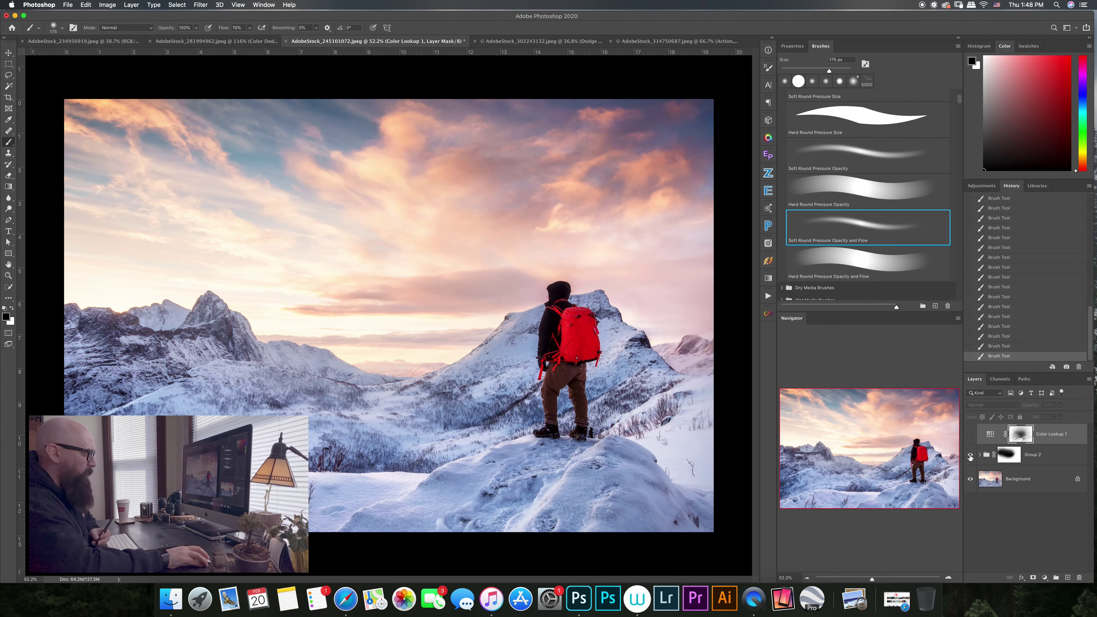
{"action": "left_click", "coordinate": [980, 456]}
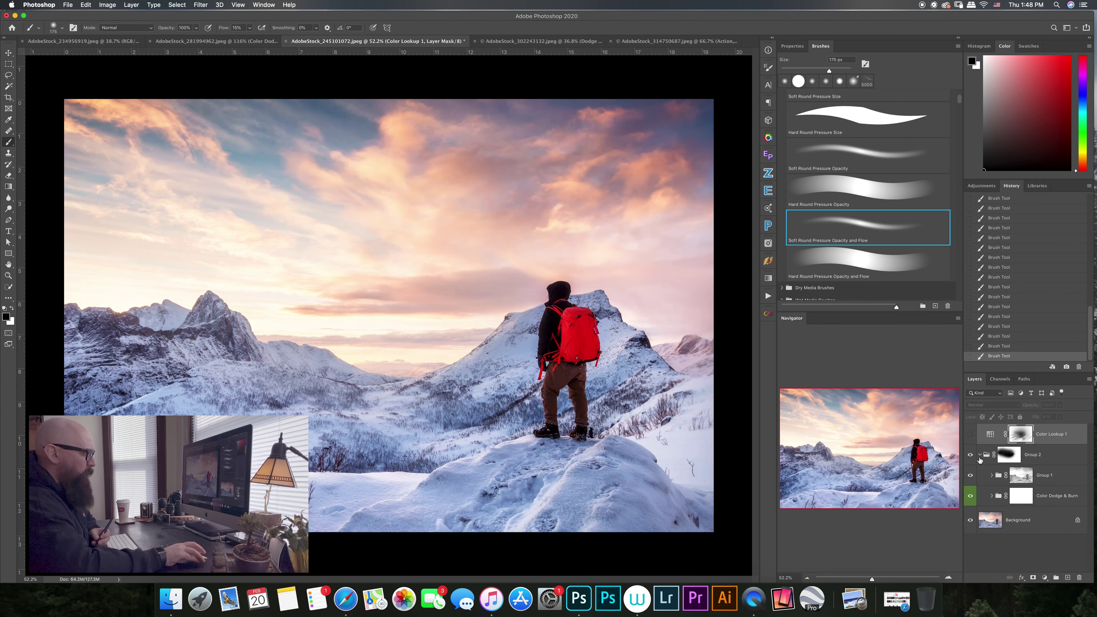
{"action": "left_click", "coordinate": [971, 476]}
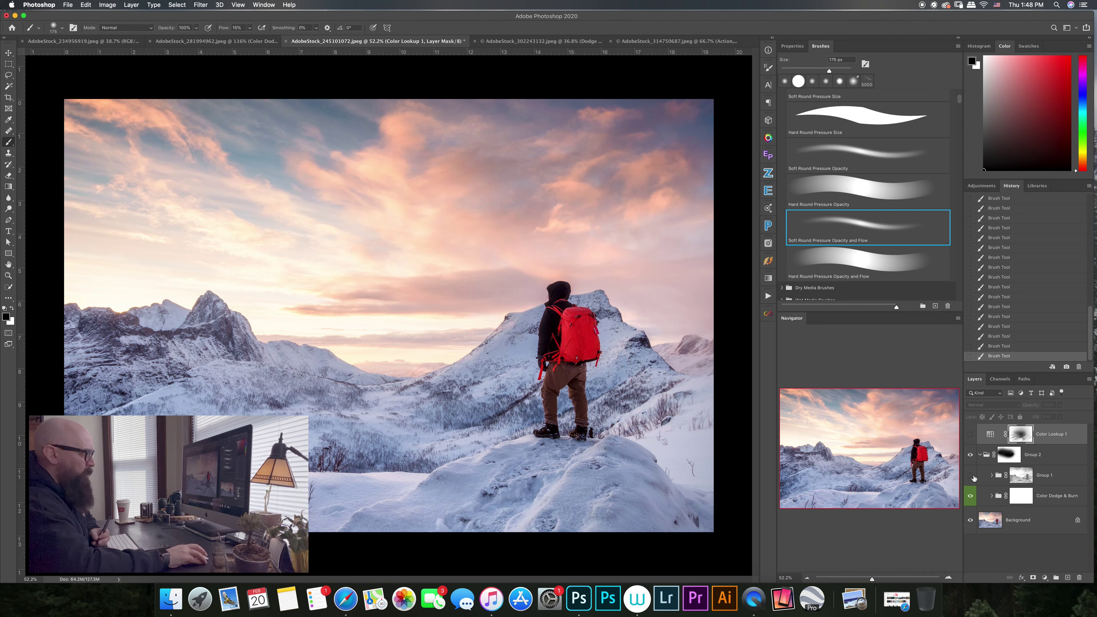
Step: Delete Group 2 and bring the Actions panel back up
{"action": "left_click", "coordinate": [983, 458]}
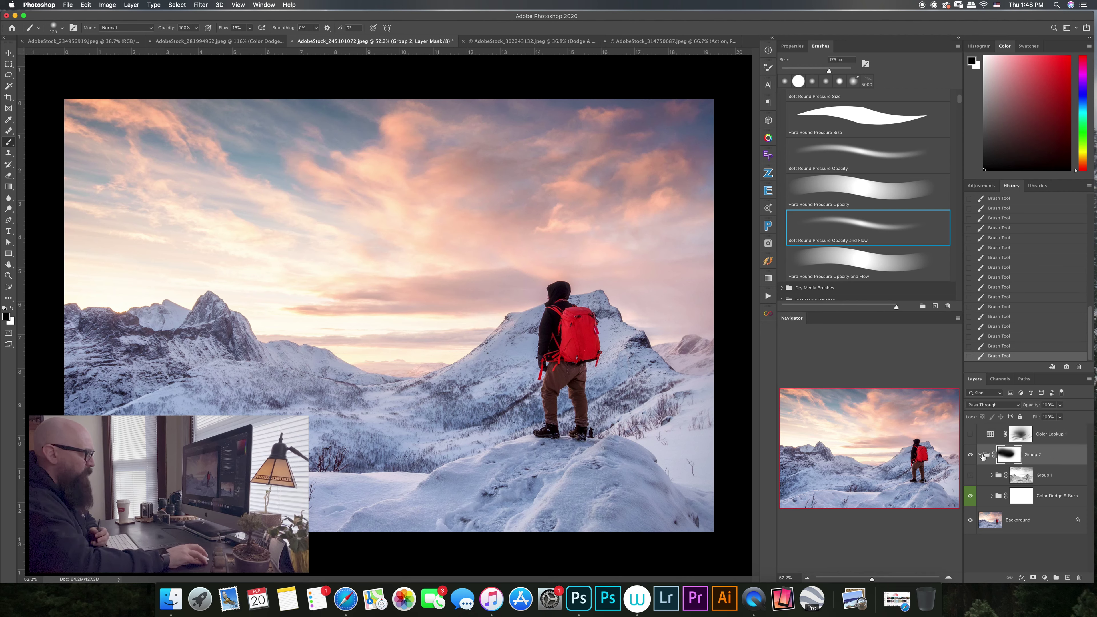
{"action": "left_click", "coordinate": [980, 455]}
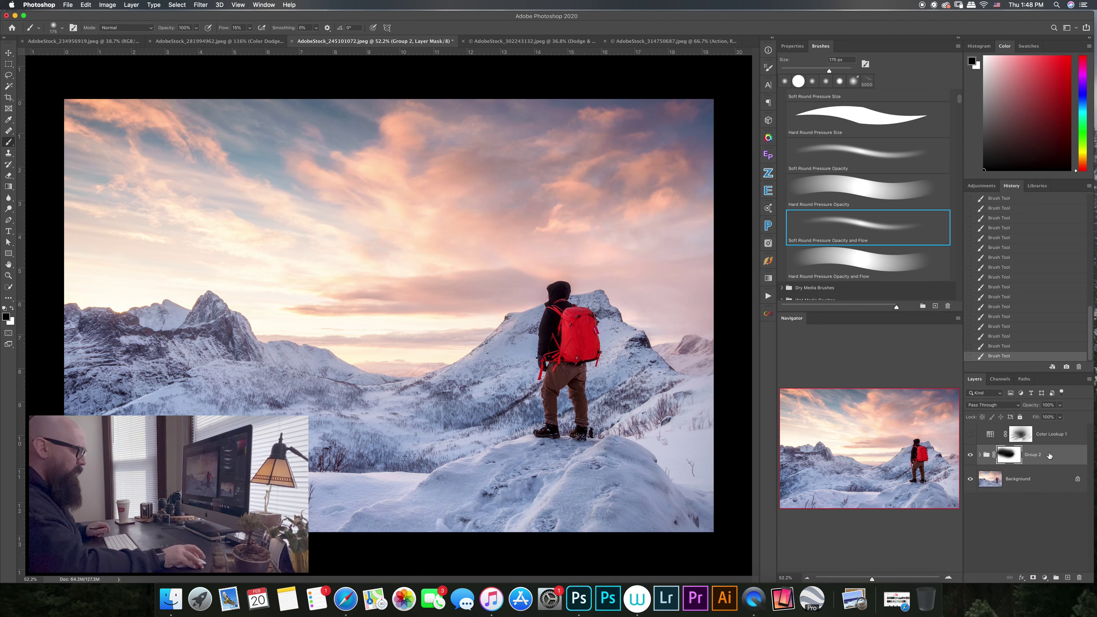
{"action": "left_click_drag", "start_coordinate": [1049, 455], "coordinate": [1079, 578]}
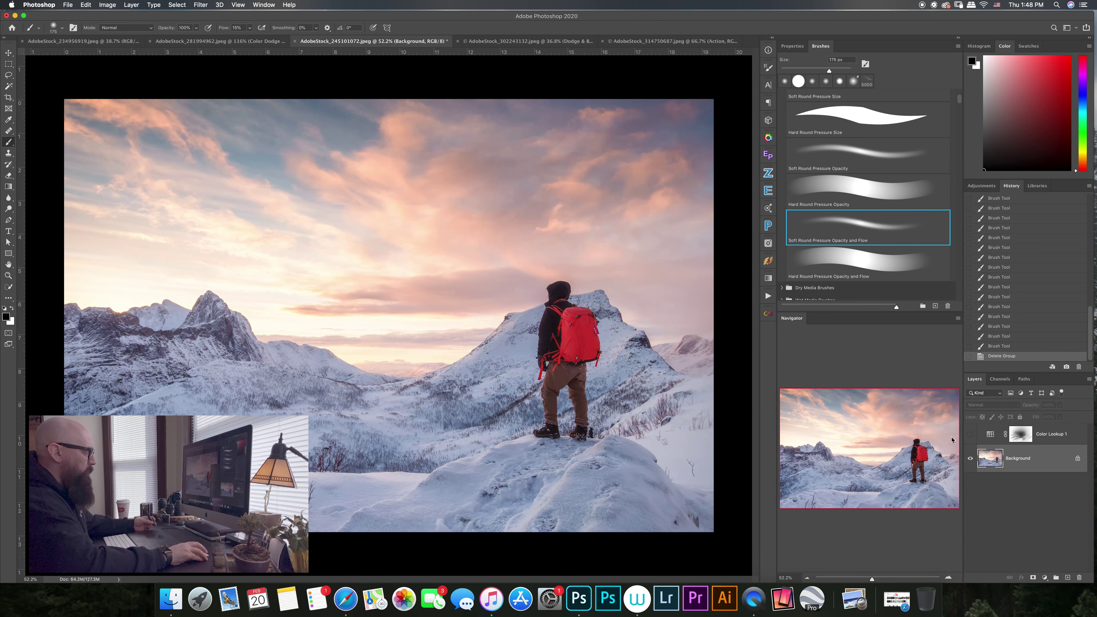
{"action": "left_click", "coordinate": [768, 296]}
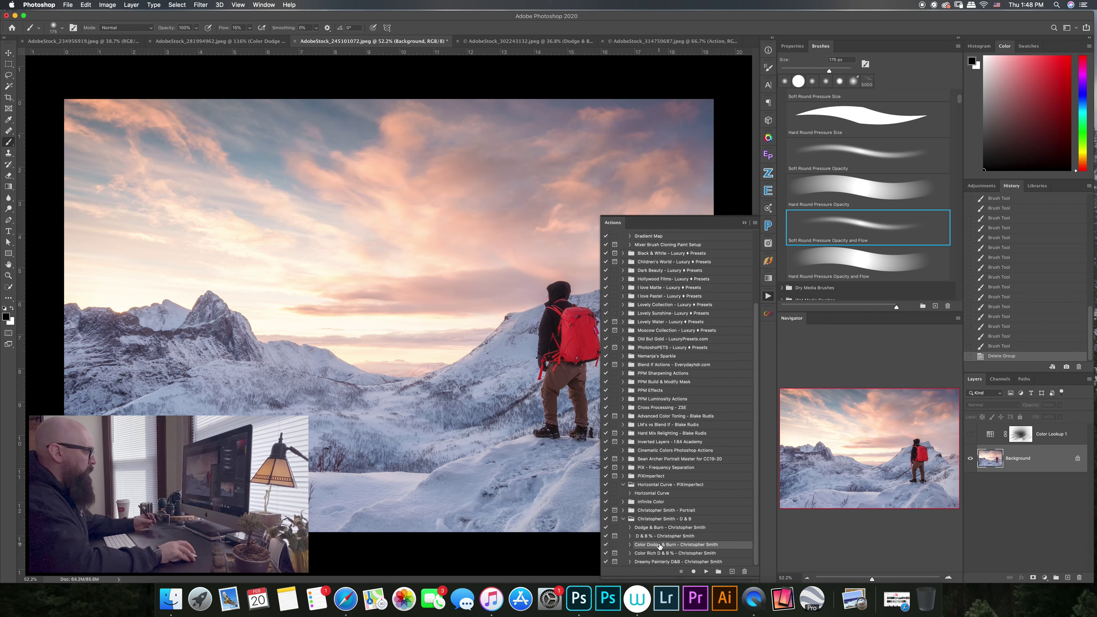
Step: Run the Color Dodge & Burn action, then play Color Rich D & B up to Apply Image
{"action": "left_click", "coordinate": [706, 572]}
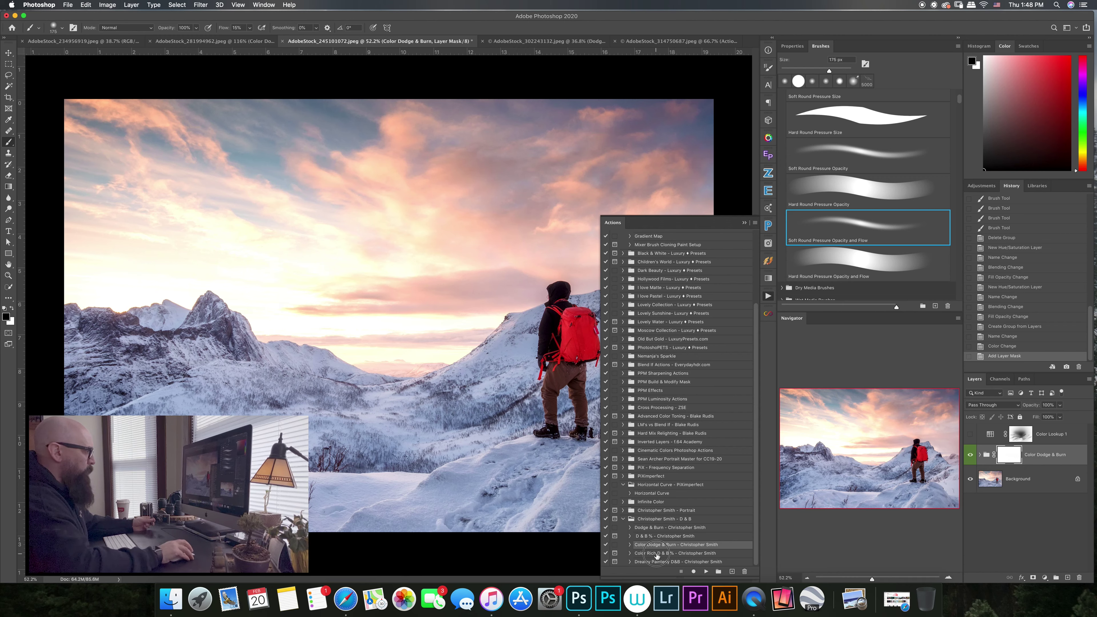
{"action": "left_click_drag", "start_coordinate": [658, 554], "coordinate": [671, 547]}
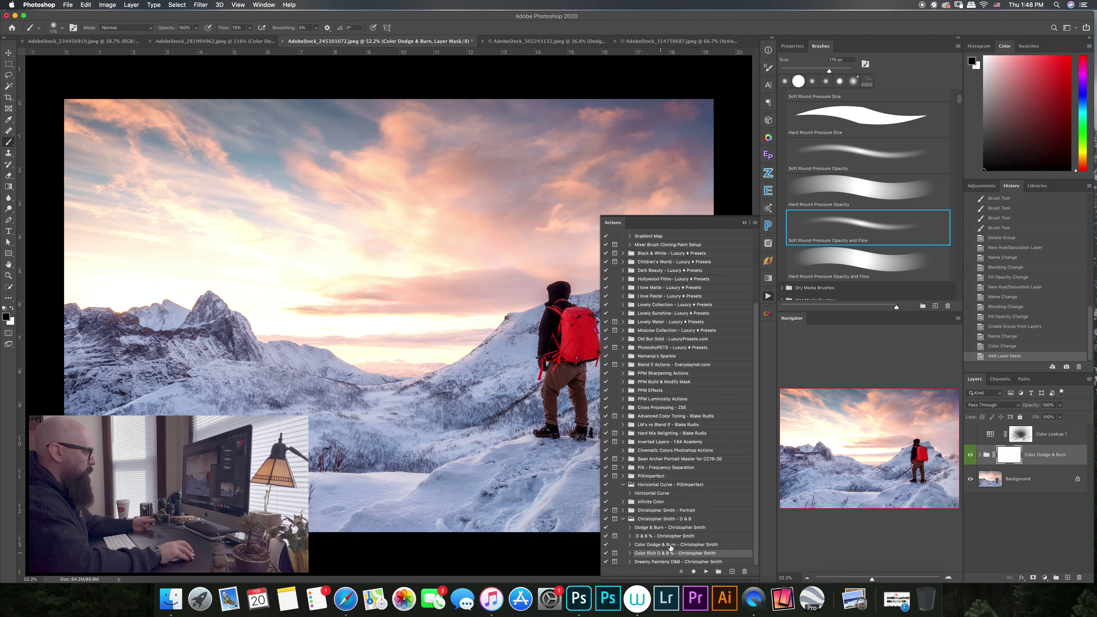
{"action": "left_click", "coordinate": [705, 571]}
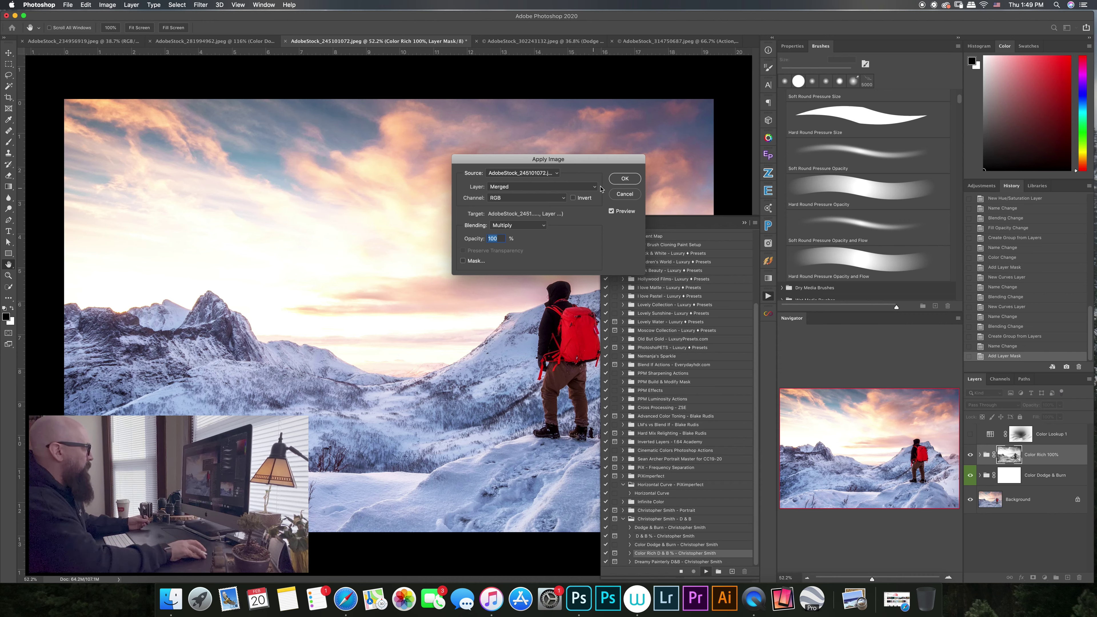
Step: Accept Apply Image at 100%, 75%, 50% and 25% opacity, then expand the Color Rich D & B group
{"action": "left_click", "coordinate": [622, 178]}
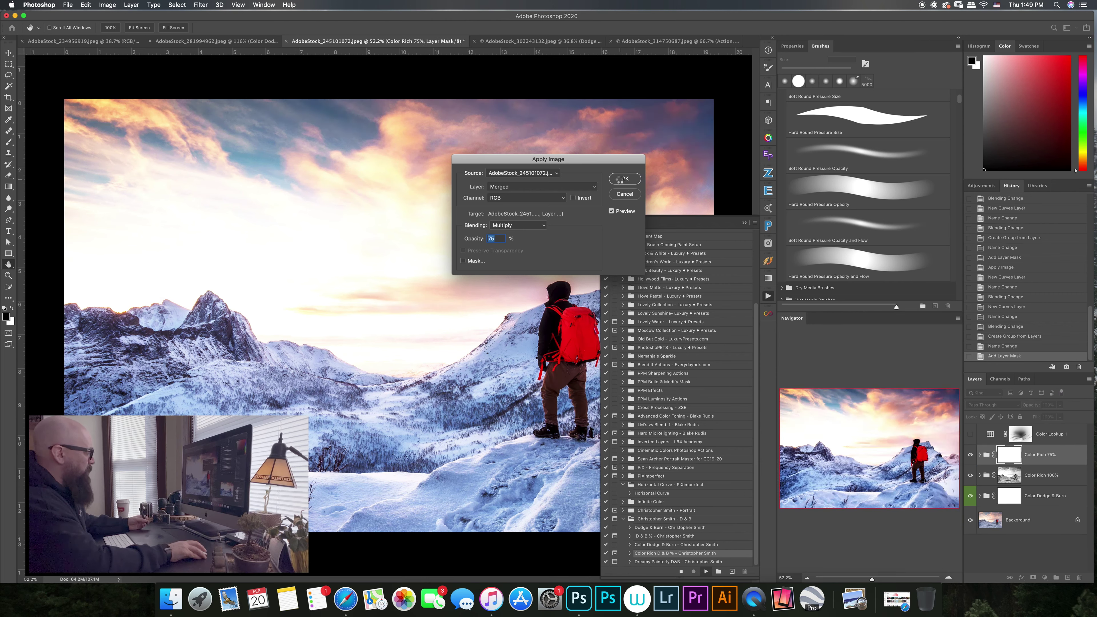
{"action": "left_click", "coordinate": [623, 179]}
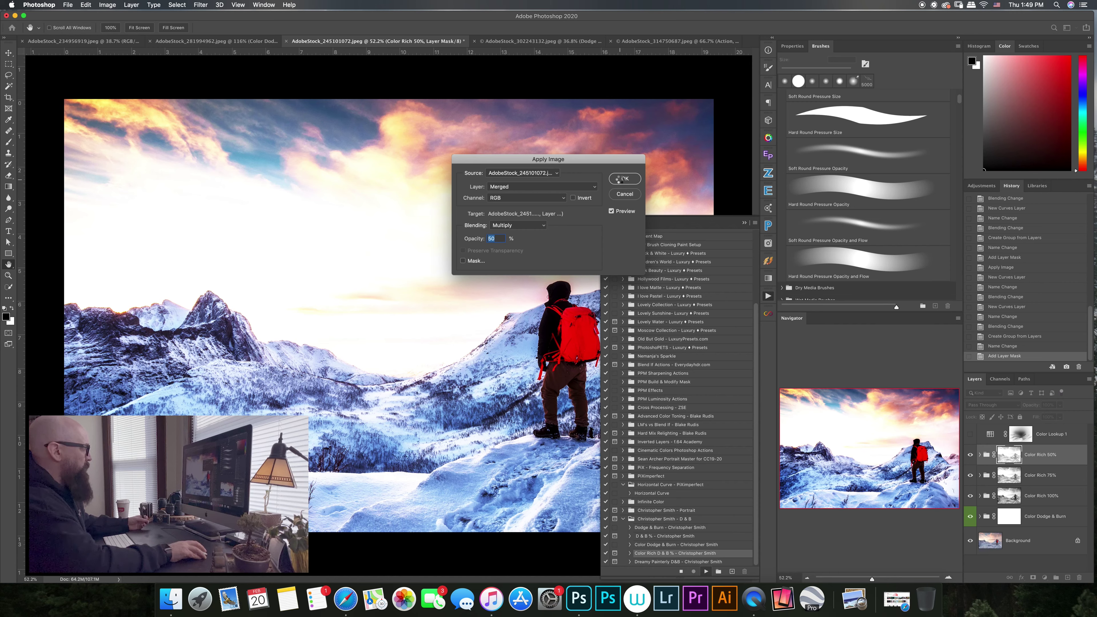
{"action": "left_click", "coordinate": [619, 179]}
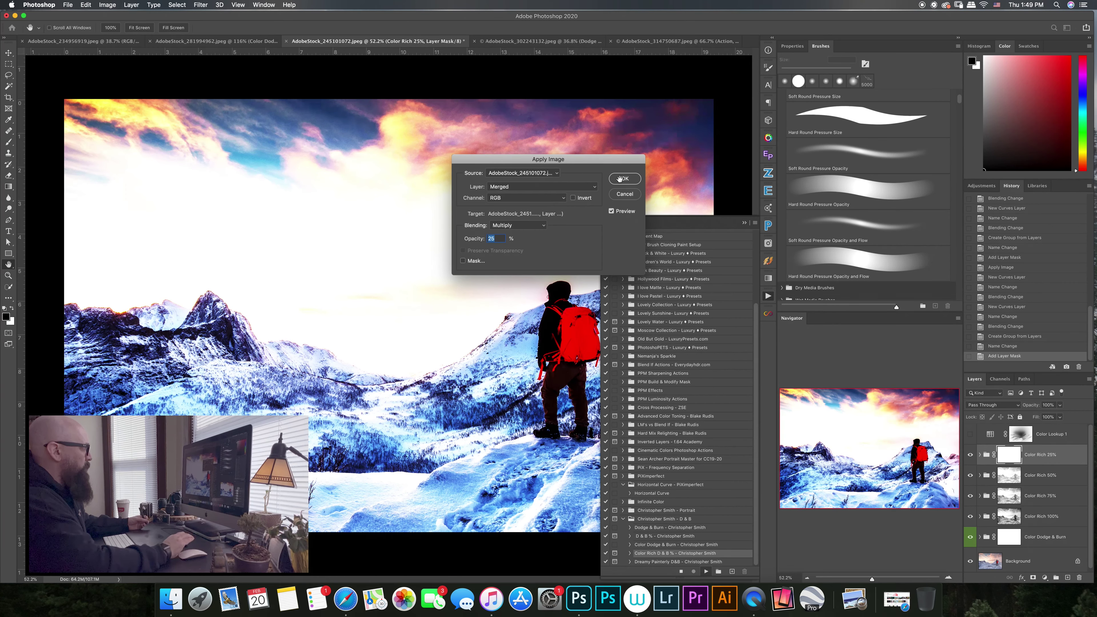
{"action": "left_click", "coordinate": [620, 178]}
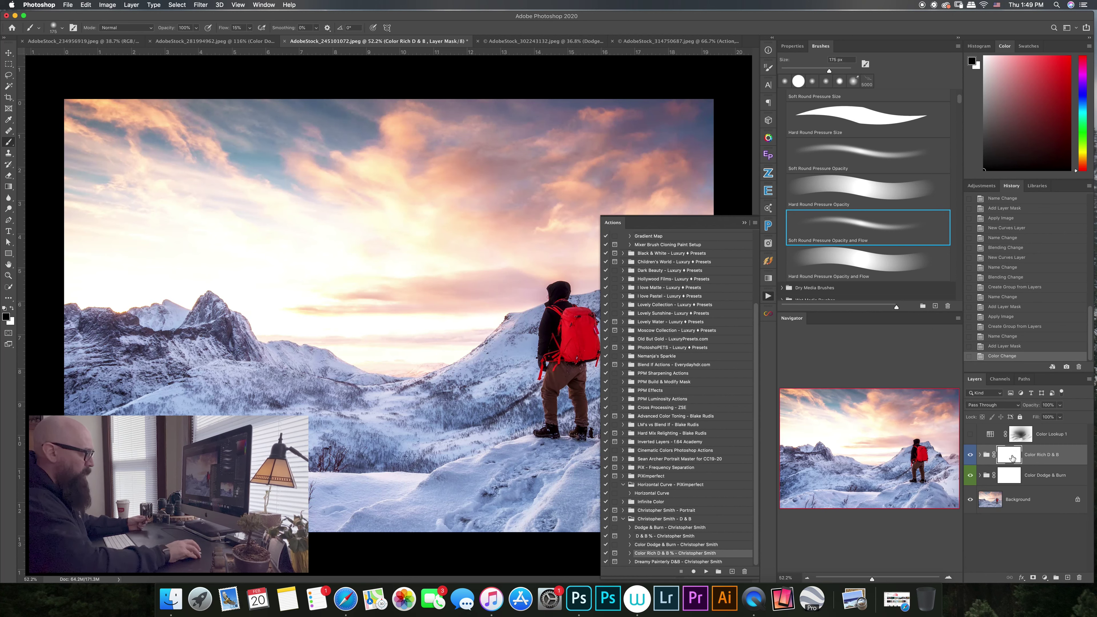
{"action": "left_click", "coordinate": [980, 455]}
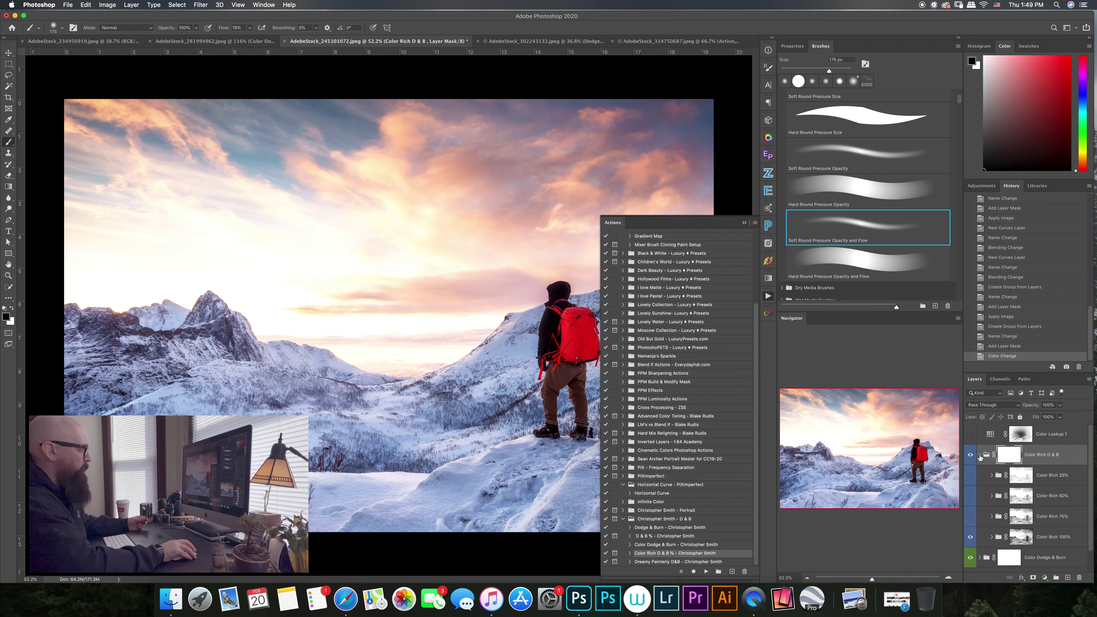
Step: Toggle Color Rich 100% and 75% to compare, then collapse the Color Rich D & B group
{"action": "left_click", "coordinate": [970, 538]}
{"action": "left_click", "coordinate": [970, 518]}
{"action": "left_click", "coordinate": [980, 454]}
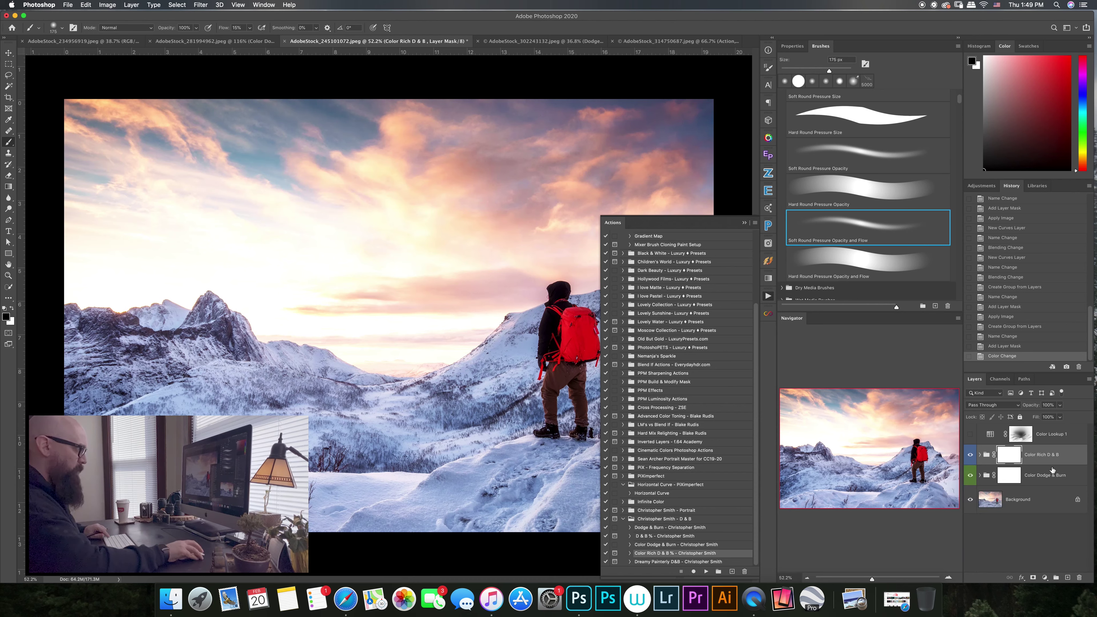
Step: Group Color Rich D & B with Color Dodge & Burn as 'Color Dodge' and give it a white mask
{"action": "left_click", "coordinate": [1053, 476]}
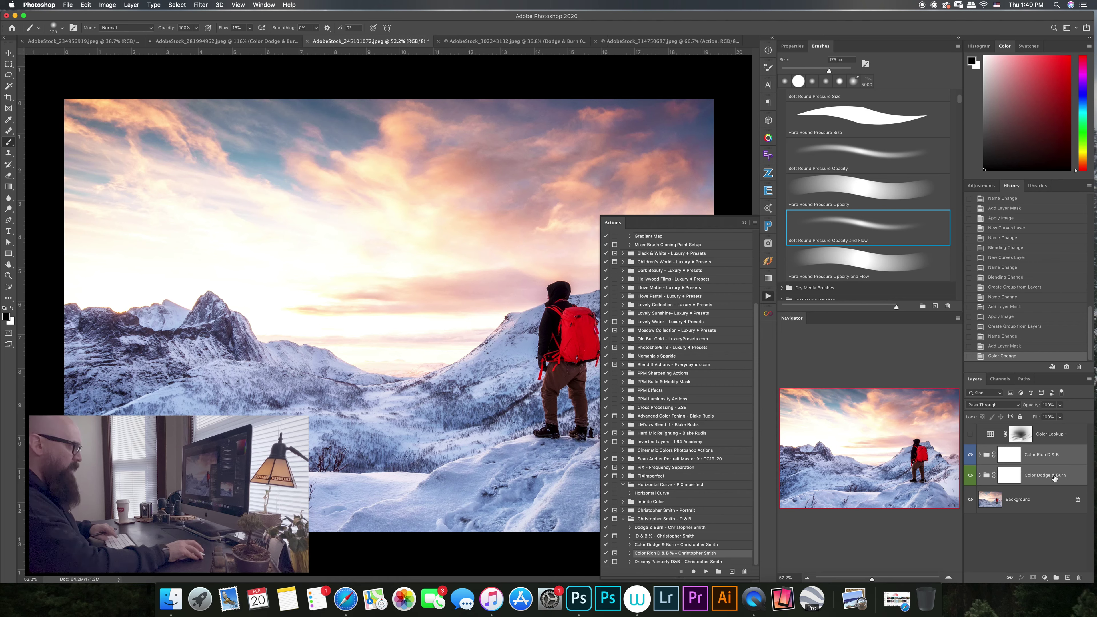
{"action": "key", "text": "super+g"}
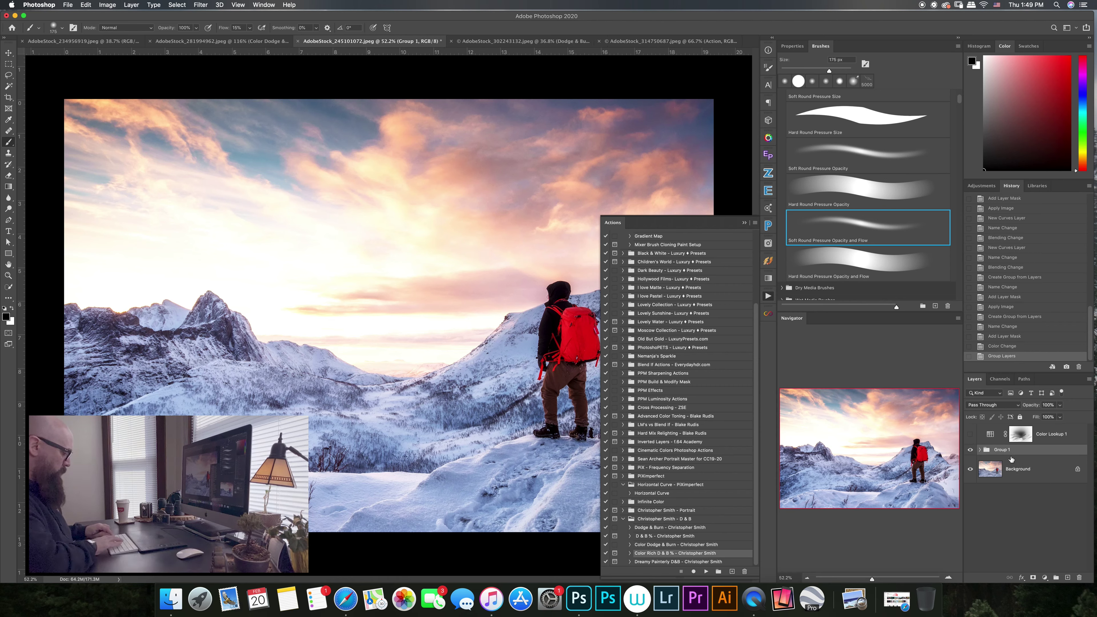
{"action": "double_click", "coordinate": [1001, 450]}
{"action": "type", "text": "Co"}
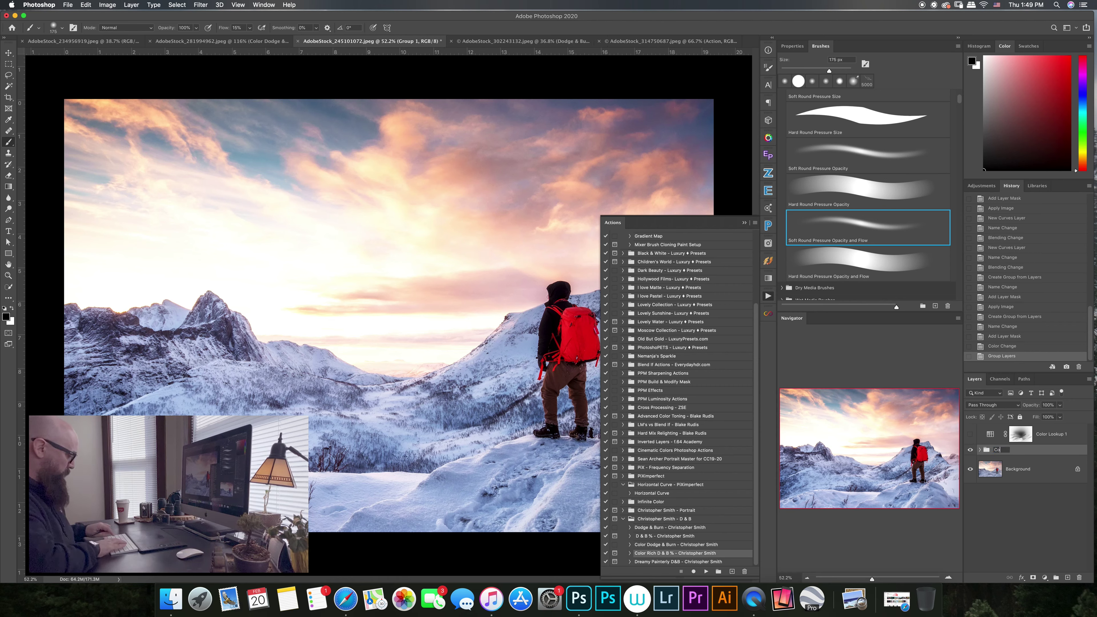
{"action": "type", "text": "lor Do"}
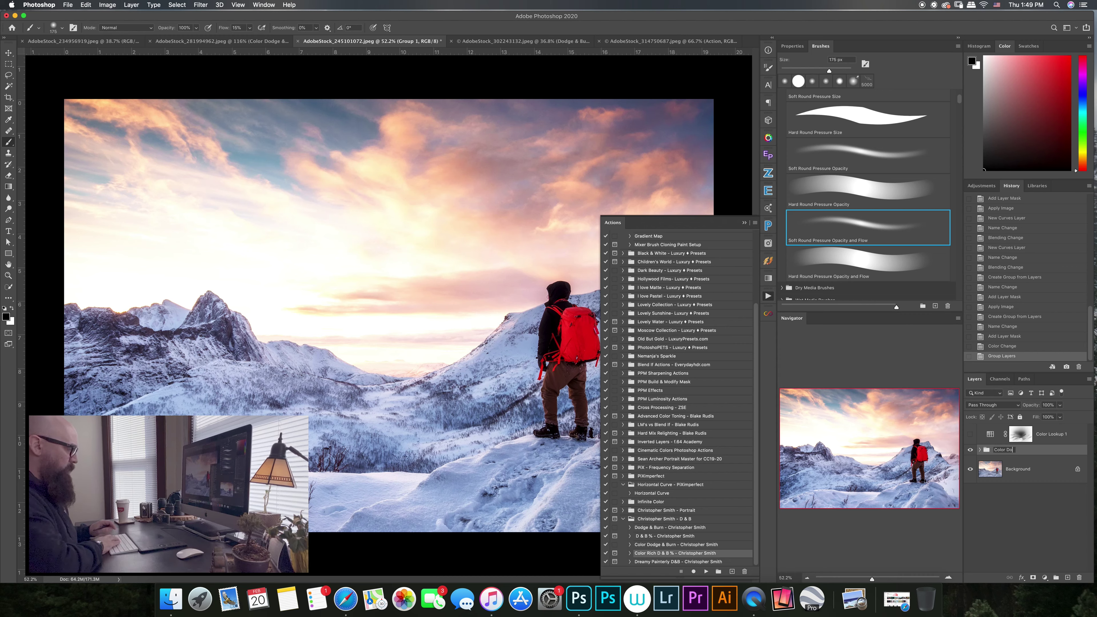
{"action": "type", "text": "dge"}
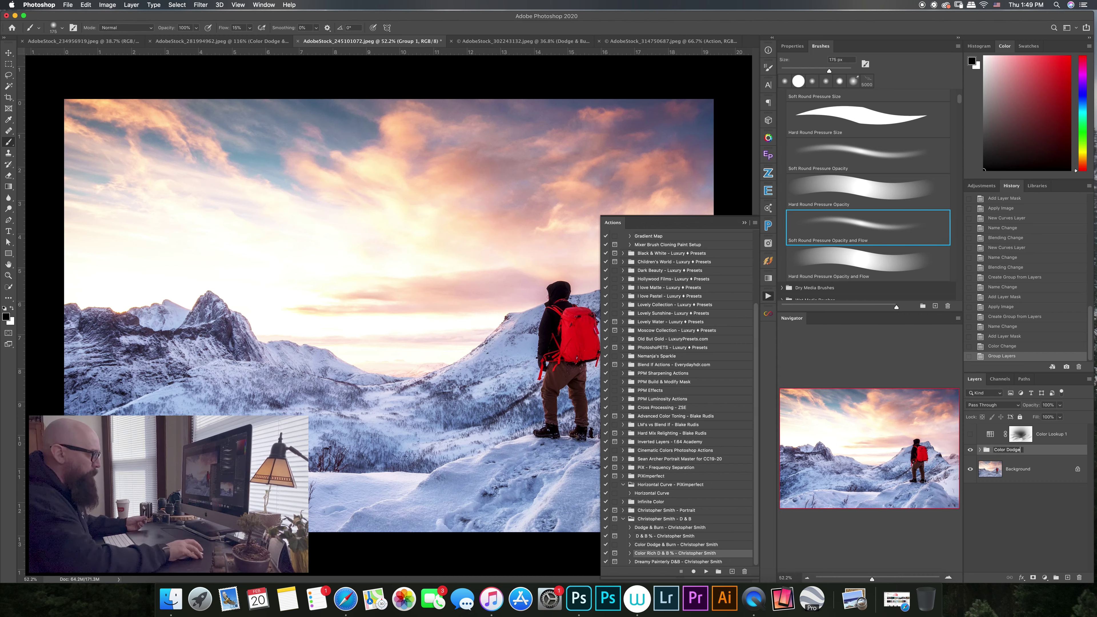
{"action": "key", "text": "Return"}
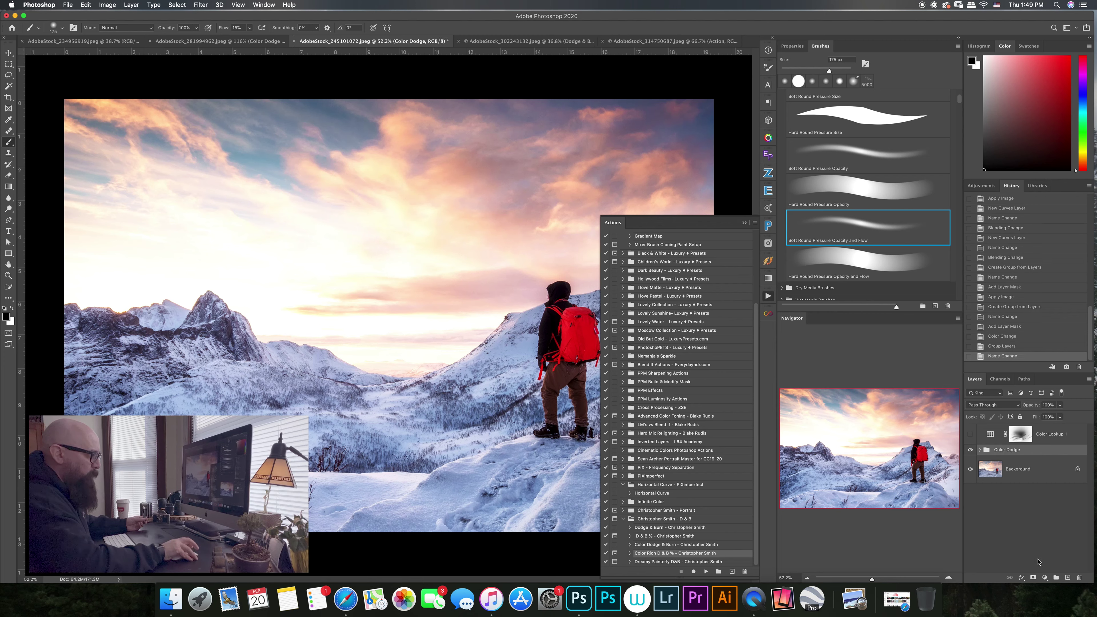
{"action": "left_click", "coordinate": [1034, 577]}
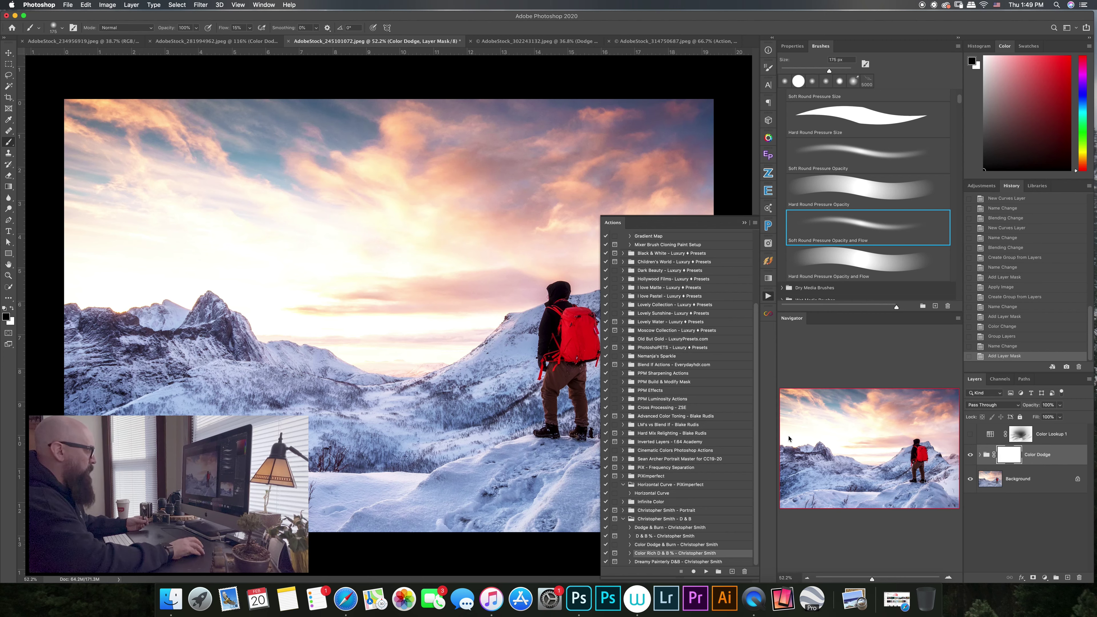
{"action": "left_click", "coordinate": [745, 223]}
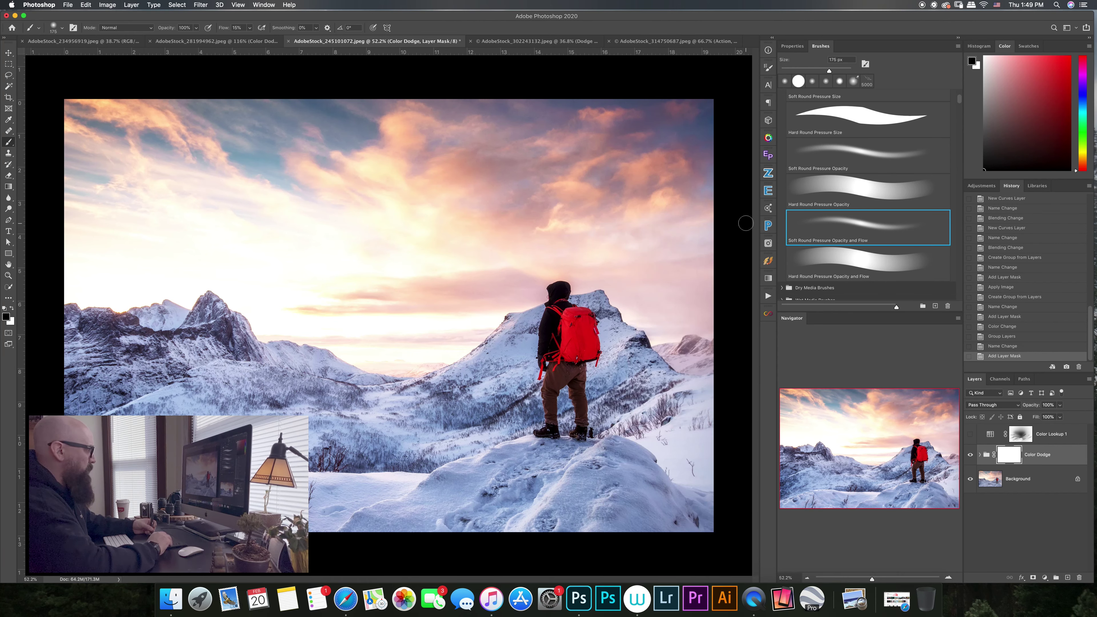
Step: Paint black across the sky on the Color Dodge mask with brush sizes from 500 to 1500 px
{"action": "key", "text": "bracketright"}
{"action": "key", "text": "bracketright"}
{"action": "key", "text": "bracketright"}
{"action": "key", "text": "bracketright"}
{"action": "key", "text": "bracketright"}
{"action": "key", "text": "bracketright"}
{"action": "key", "text": "bracketright"}
{"action": "key", "text": "bracketright"}
{"action": "key", "text": "bracketright"}
{"action": "key", "text": "bracketright"}
{"action": "key", "text": "bracketright"}
{"action": "key", "text": "bracketright"}
{"action": "key", "text": "bracketright"}
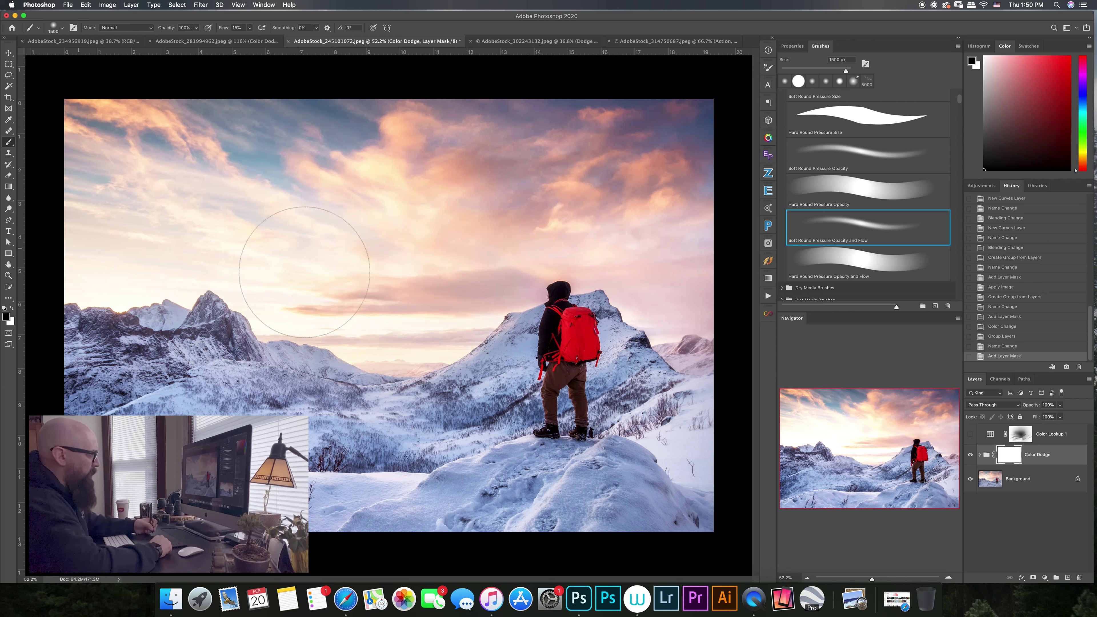
{"action": "mouse_move", "coordinate": [305, 272]}
{"action": "left_mouse_down"}
{"action": "mouse_move", "coordinate": [367, 289]}
{"action": "mouse_move", "coordinate": [380, 302]}
{"action": "mouse_move", "coordinate": [367, 319]}
{"action": "mouse_move", "coordinate": [417, 287]}
{"action": "mouse_move", "coordinate": [410, 303]}
{"action": "mouse_move", "coordinate": [446, 292]}
{"action": "left_mouse_up"}
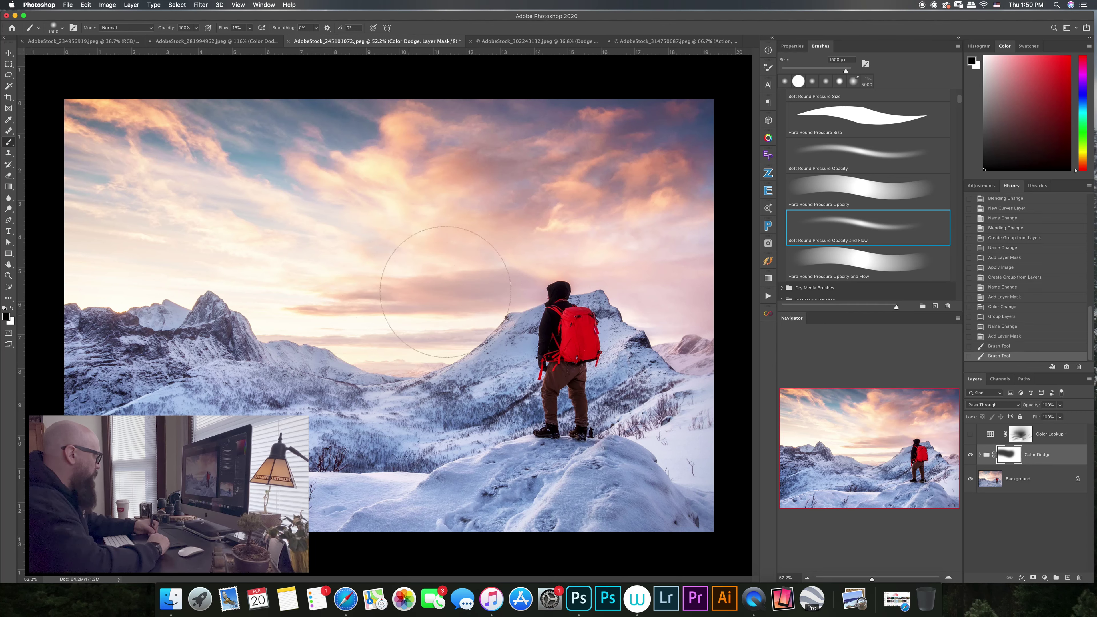
{"action": "key", "text": "bracketleft"}
{"action": "key", "text": "bracketleft"}
{"action": "key", "text": "bracketleft"}
{"action": "key", "text": "bracketleft"}
{"action": "key", "text": "bracketleft"}
{"action": "key", "text": "bracketleft"}
{"action": "key", "text": "bracketleft"}
{"action": "key", "text": "bracketleft"}
{"action": "key", "text": "bracketleft"}
{"action": "mouse_move", "coordinate": [441, 332]}
{"action": "left_mouse_down"}
{"action": "mouse_move", "coordinate": [436, 365]}
{"action": "mouse_move", "coordinate": [492, 314]}
{"action": "mouse_move", "coordinate": [393, 352]}
{"action": "left_mouse_up"}
{"action": "key", "text": "bracketleft"}
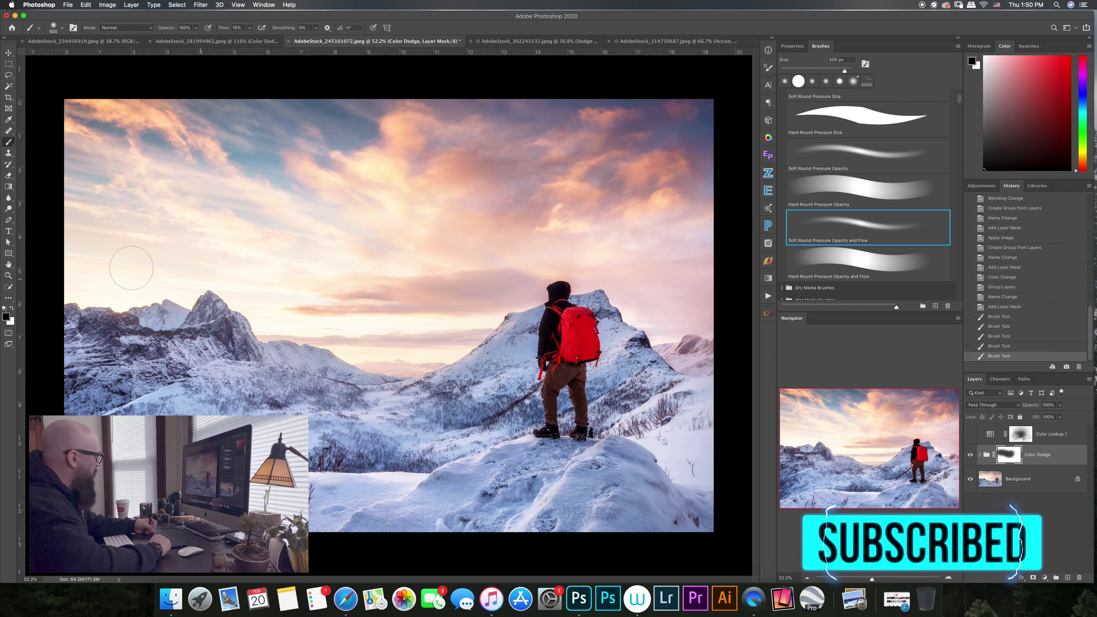
{"action": "mouse_move", "coordinate": [151, 286]}
{"action": "left_mouse_down"}
{"action": "mouse_move", "coordinate": [200, 279]}
{"action": "mouse_move", "coordinate": [130, 268]}
{"action": "left_mouse_up"}
{"action": "key", "text": "bracketright"}
{"action": "key", "text": "bracketright"}
{"action": "key", "text": "bracketright"}
{"action": "key", "text": "bracketright"}
{"action": "key", "text": "bracketright"}
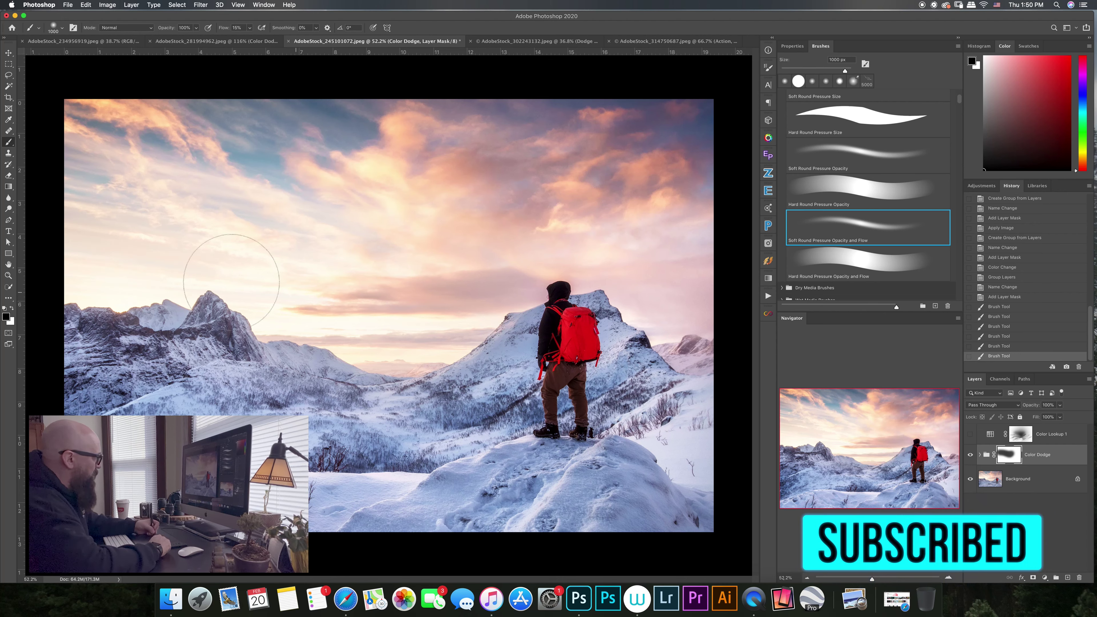
{"action": "key", "text": "bracketright"}
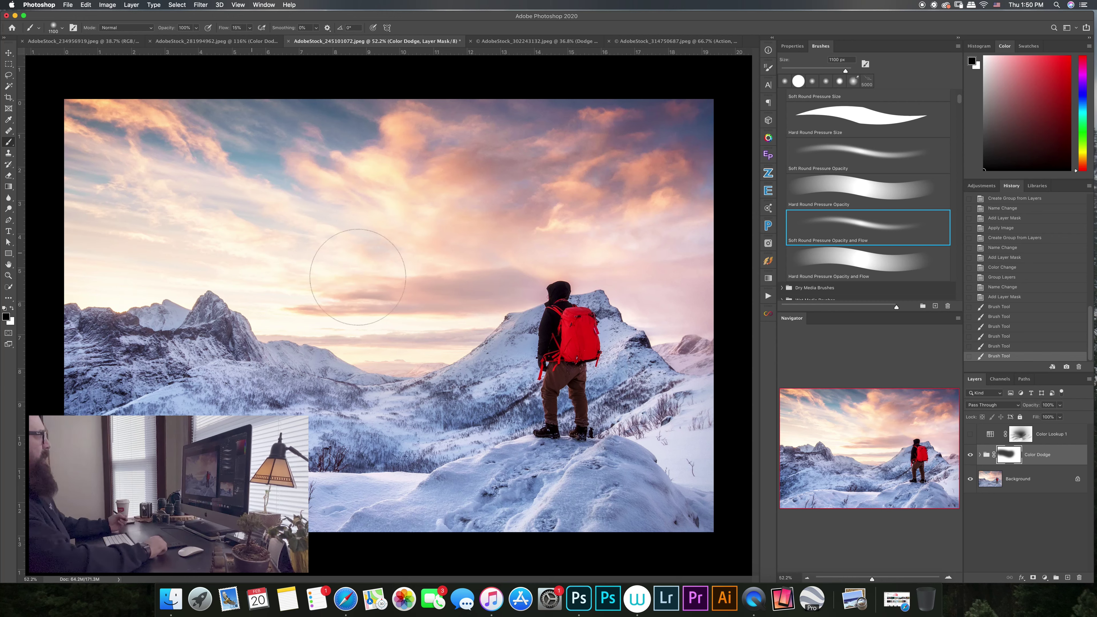
{"action": "left_click_drag", "start_coordinate": [325, 291], "coordinate": [38, 302]}
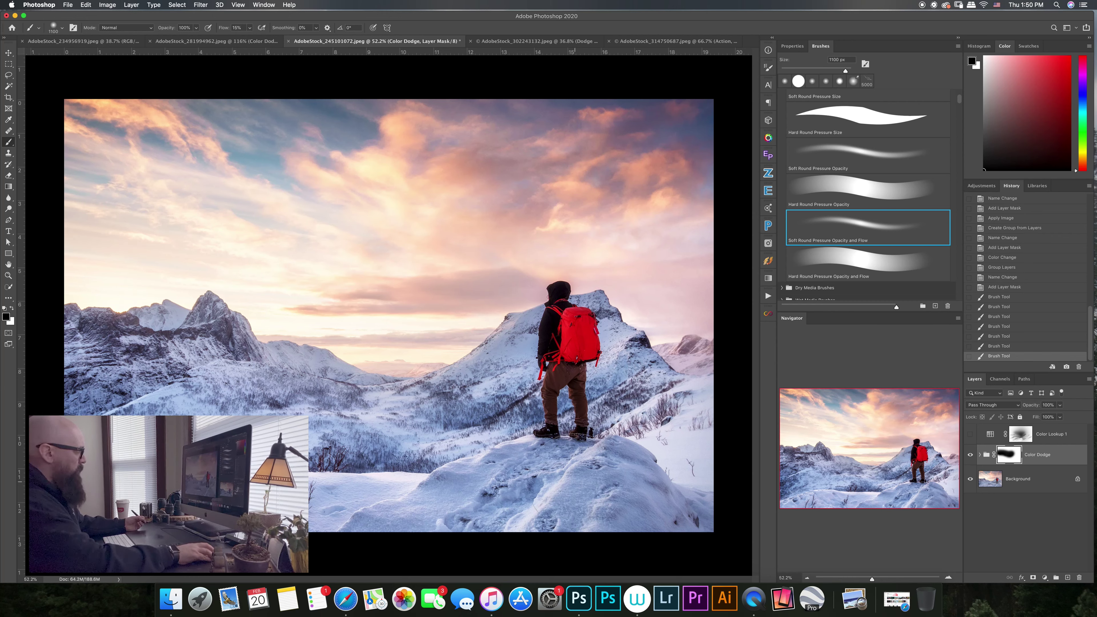
{"action": "left_click", "coordinate": [969, 456]}
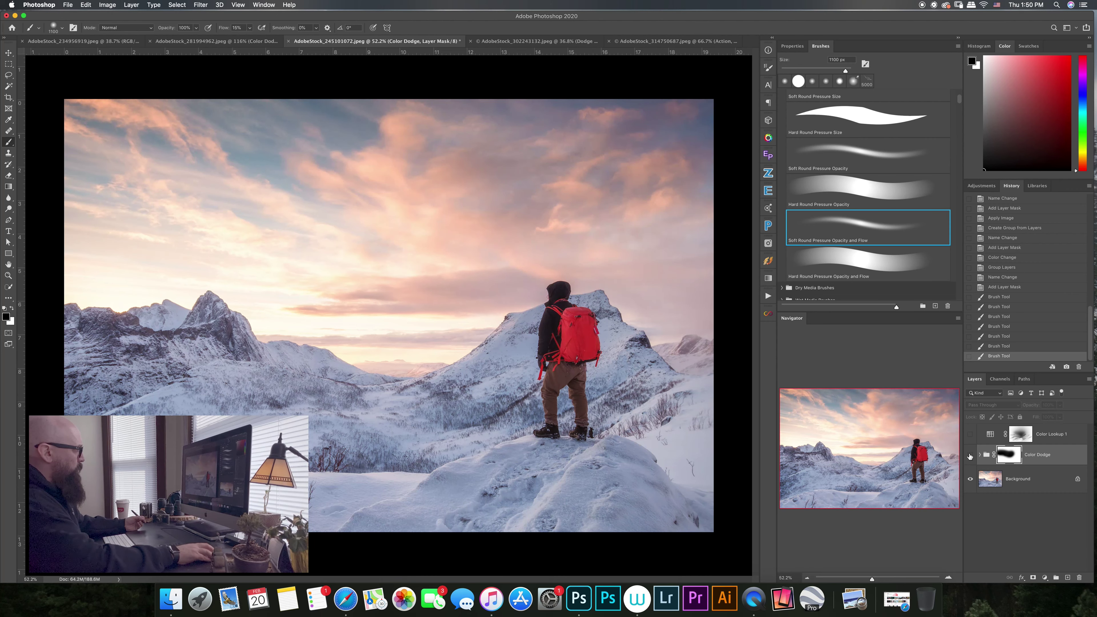
{"action": "left_click", "coordinate": [970, 455]}
{"action": "left_click", "coordinate": [970, 456]}
{"action": "left_click", "coordinate": [970, 455]}
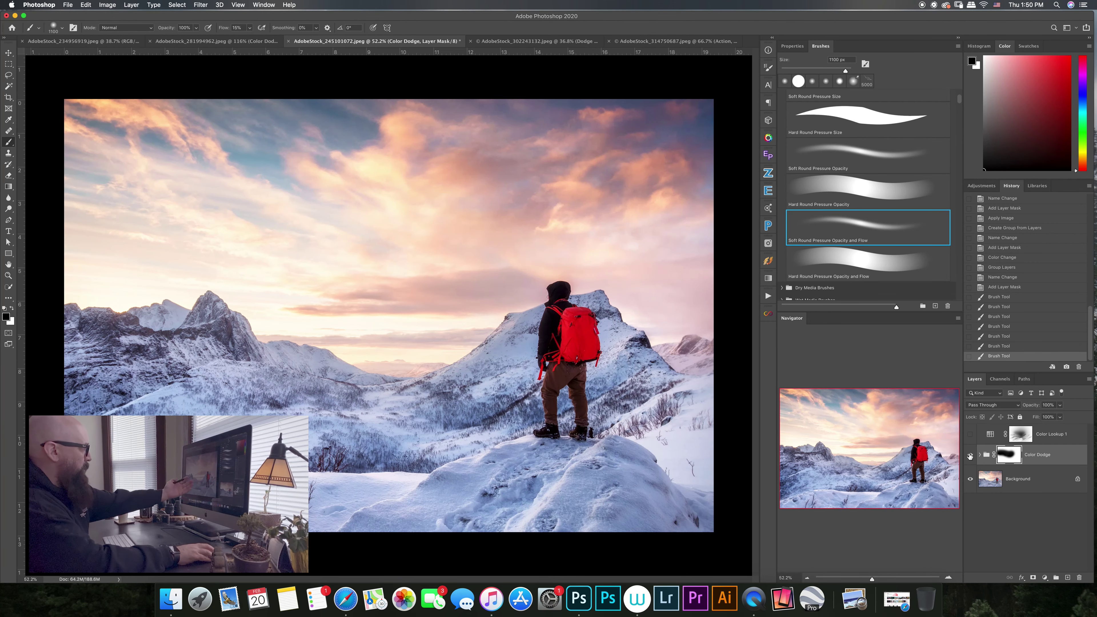
{"action": "left_click", "coordinate": [970, 456]}
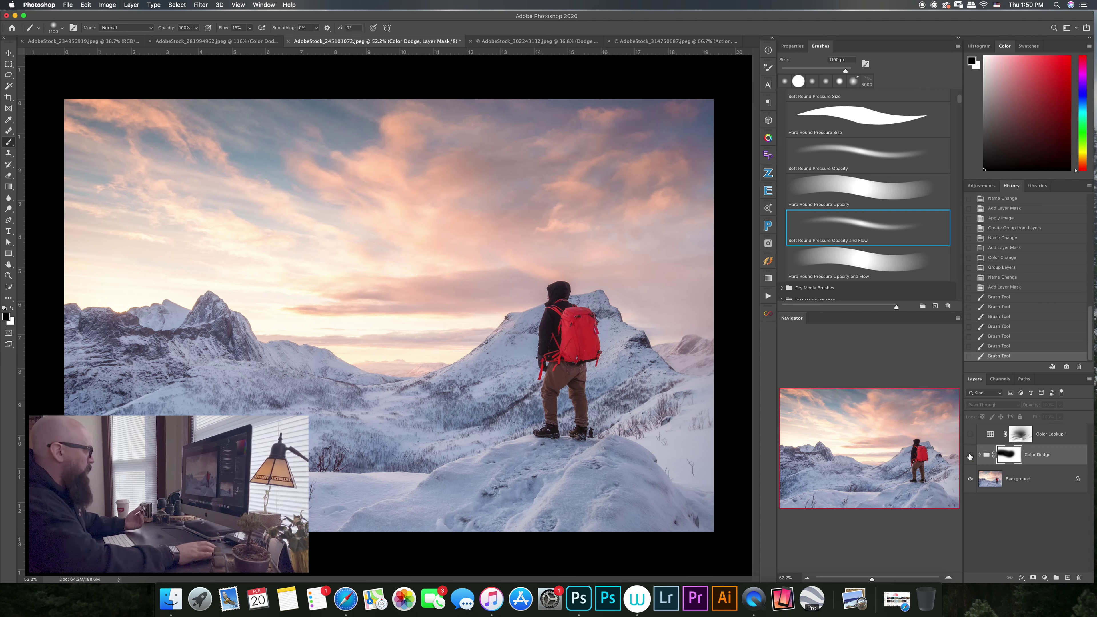
{"action": "left_click", "coordinate": [970, 455]}
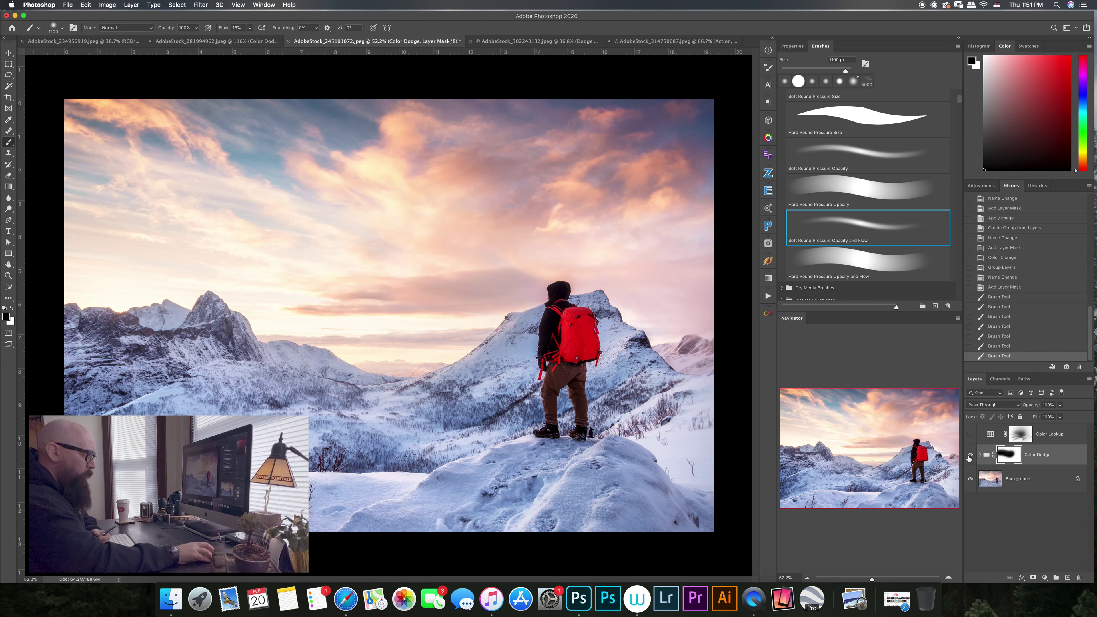
Step: Expand Color Dodge, Color Rich D & B and Color Rich 75%, and view the dodge curves settings
{"action": "left_click", "coordinate": [980, 454]}
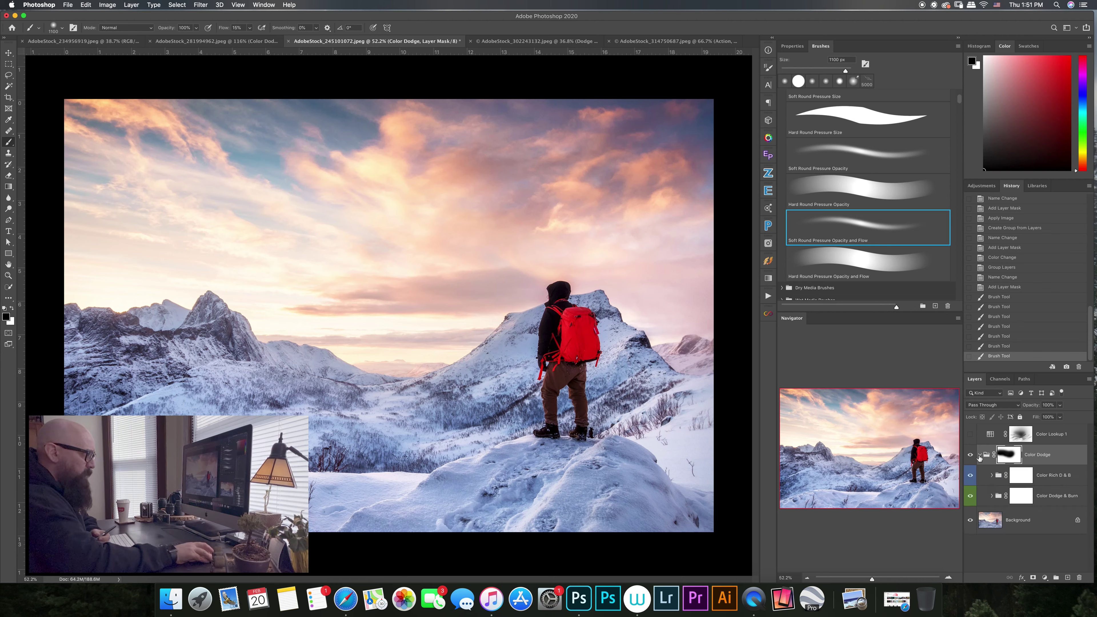
{"action": "left_click", "coordinate": [992, 475]}
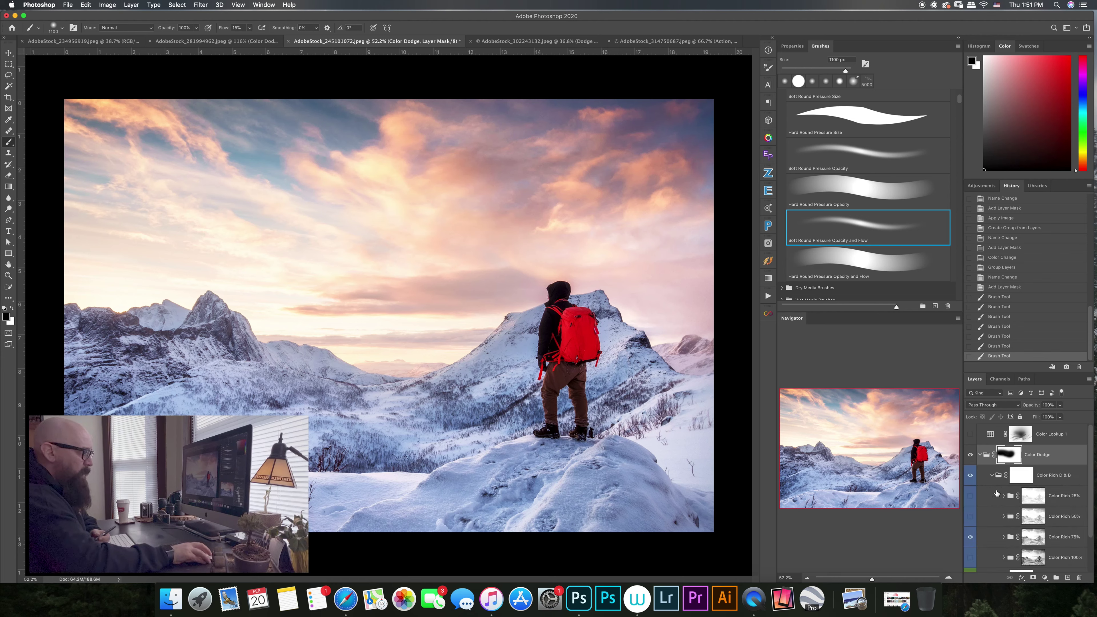
{"action": "left_click", "coordinate": [1004, 537]}
{"action": "left_click", "coordinate": [1015, 555]}
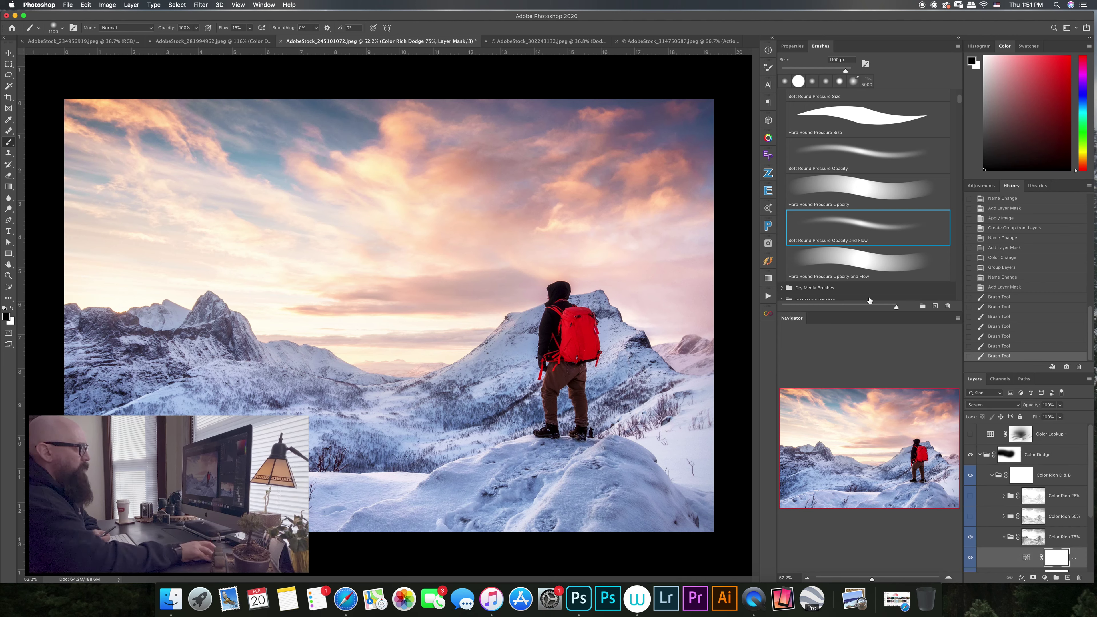
{"action": "left_click", "coordinate": [791, 46]}
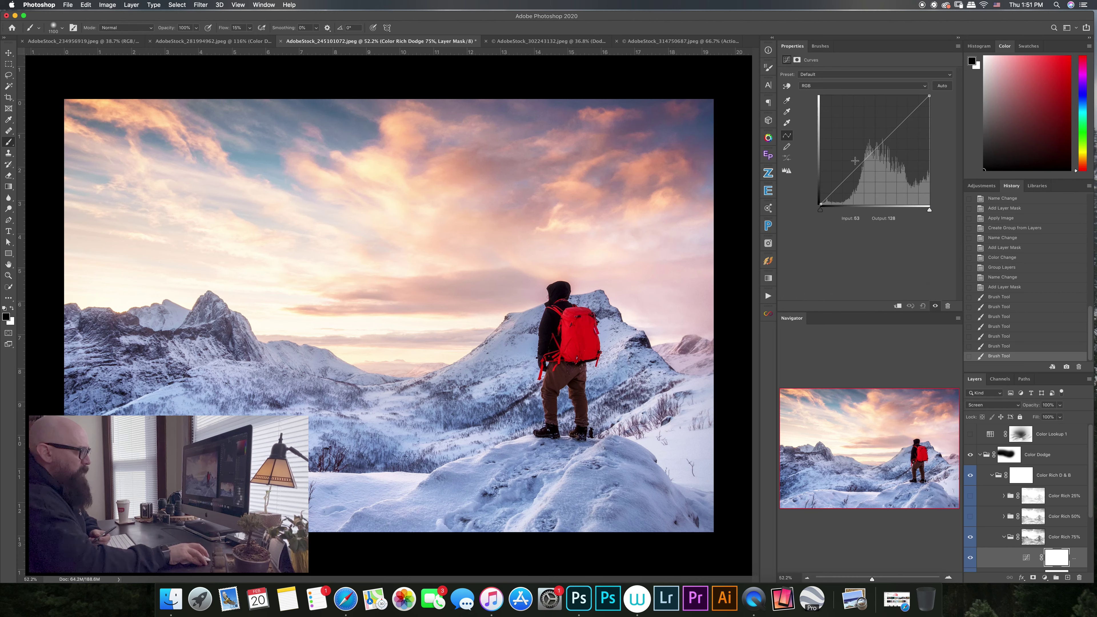
{"action": "scroll", "coordinate": [981, 510], "scroll_direction": "down", "scroll_amount": 3}
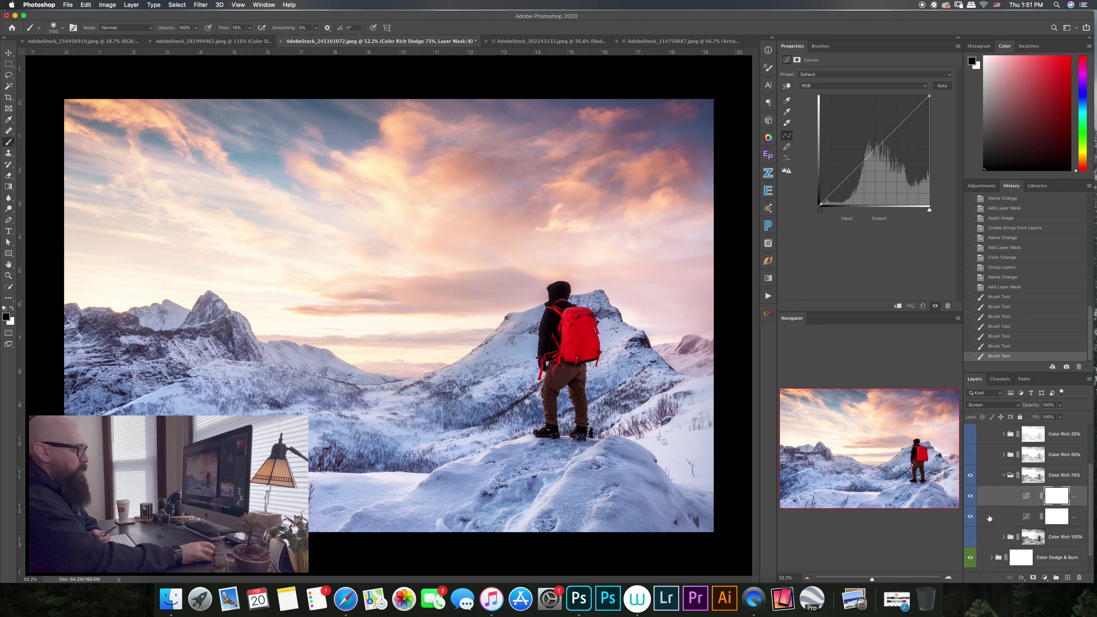
Step: Compare the burn and dodge curves in Color Rich 75%, then look inside Color Rich 100%
{"action": "left_click", "coordinate": [992, 518]}
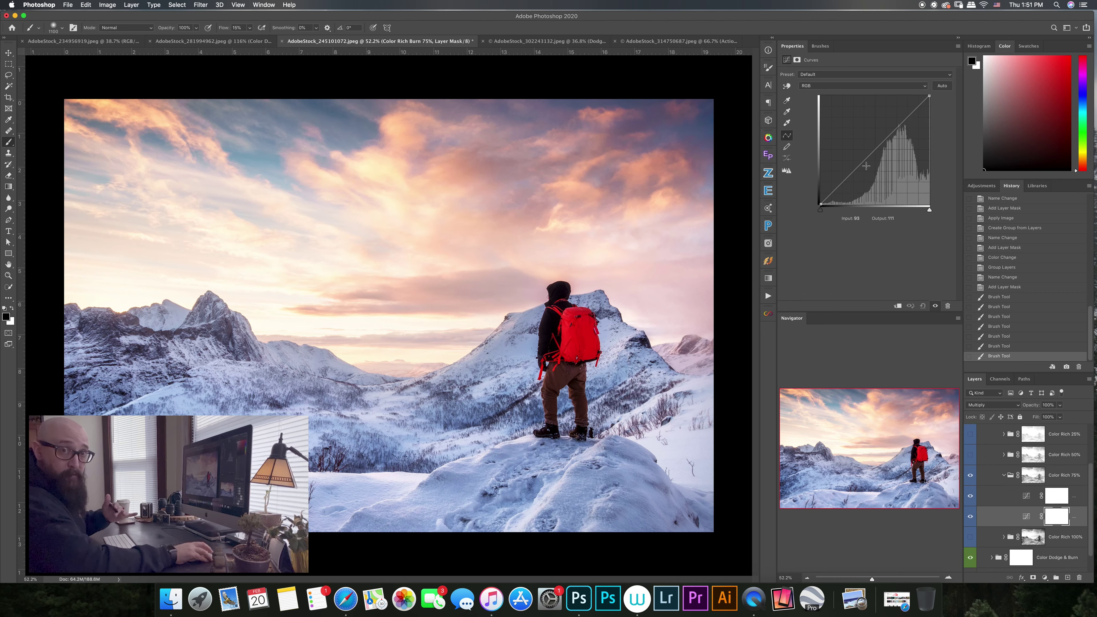
{"action": "left_click", "coordinate": [998, 500]}
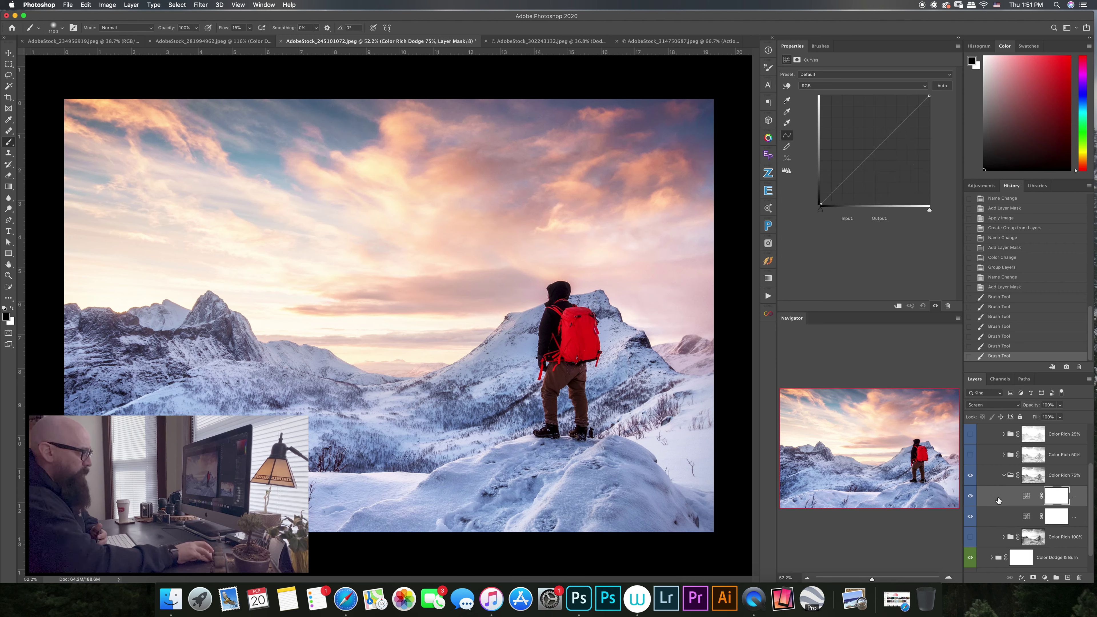
{"action": "left_click", "coordinate": [1004, 517]}
{"action": "left_click", "coordinate": [1005, 475]}
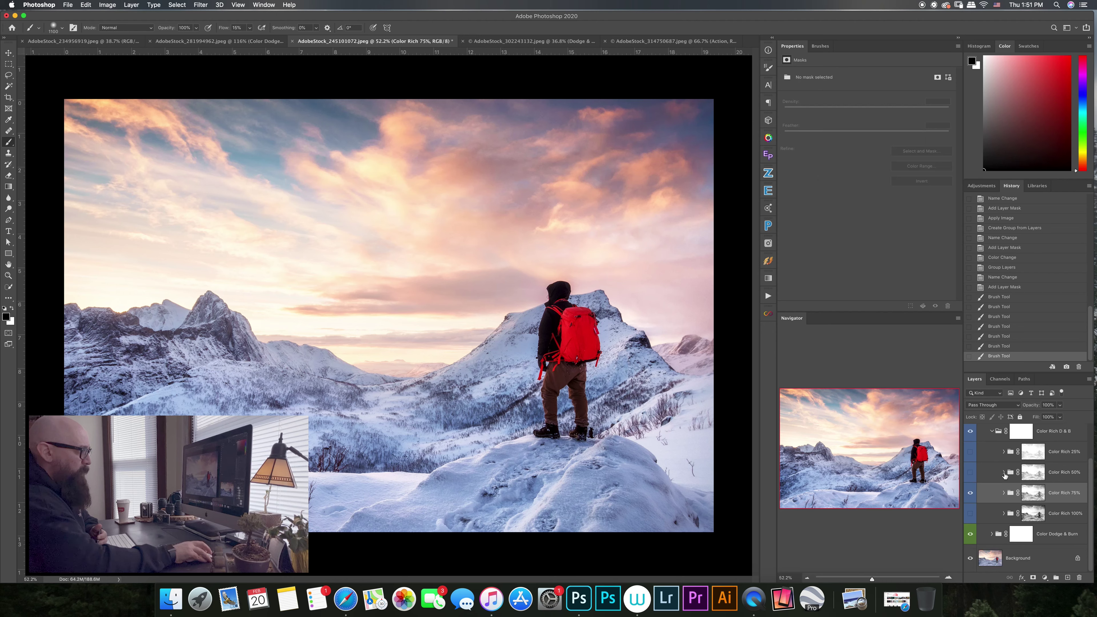
{"action": "left_click", "coordinate": [1003, 513]}
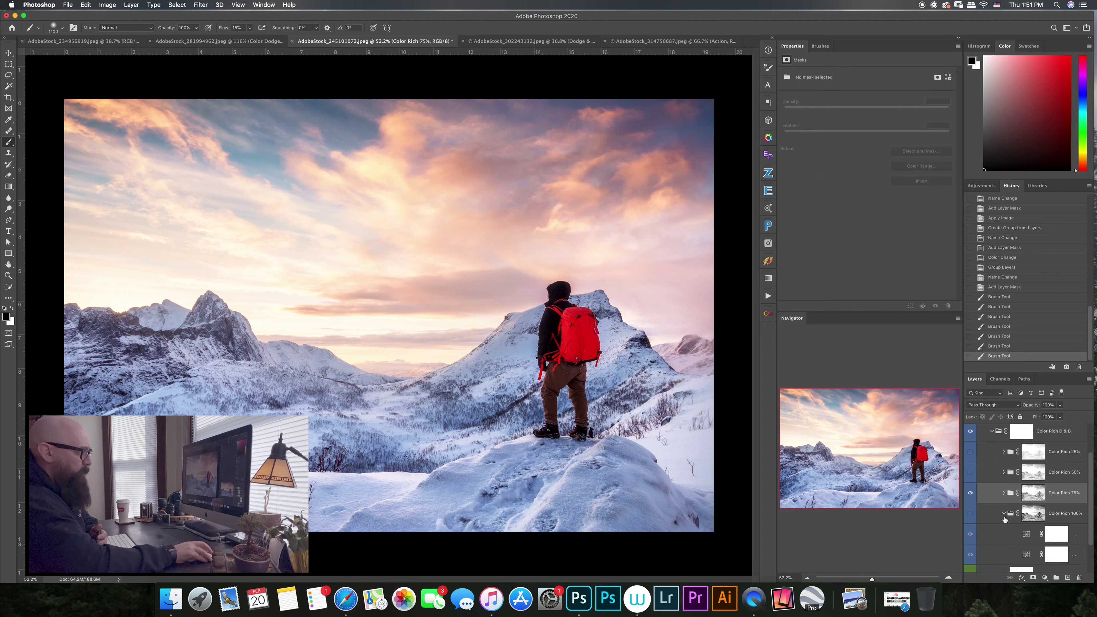
{"action": "left_click", "coordinate": [1002, 514]}
Step: Recheck the Color Rich 75% burn and dodge curves layers, then collapse that group
{"action": "left_click", "coordinate": [1003, 493]}
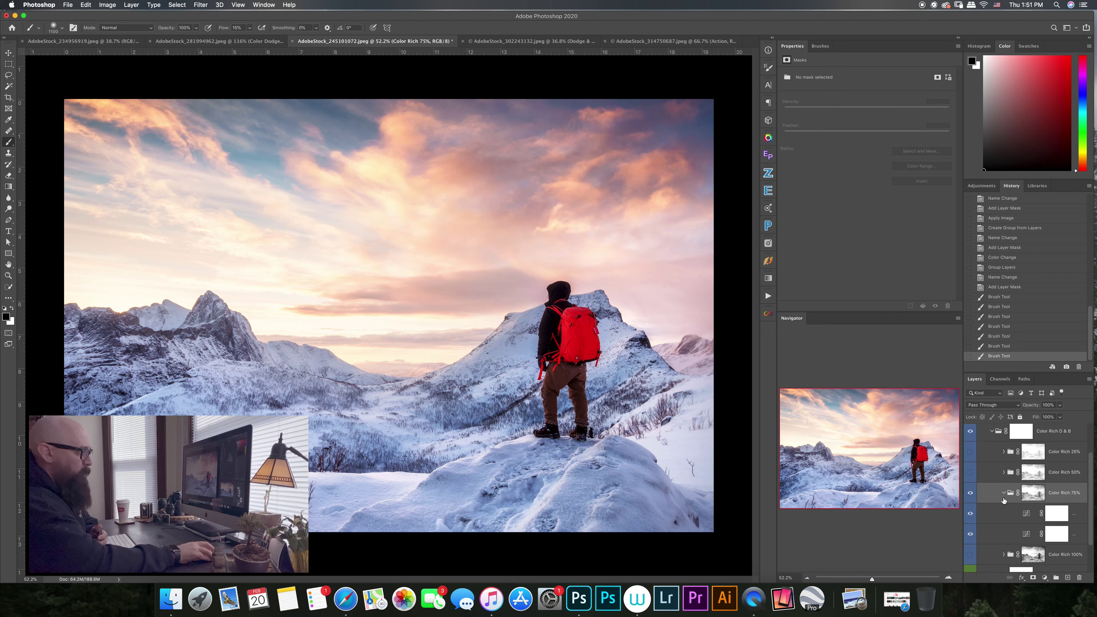
{"action": "left_click", "coordinate": [1007, 534]}
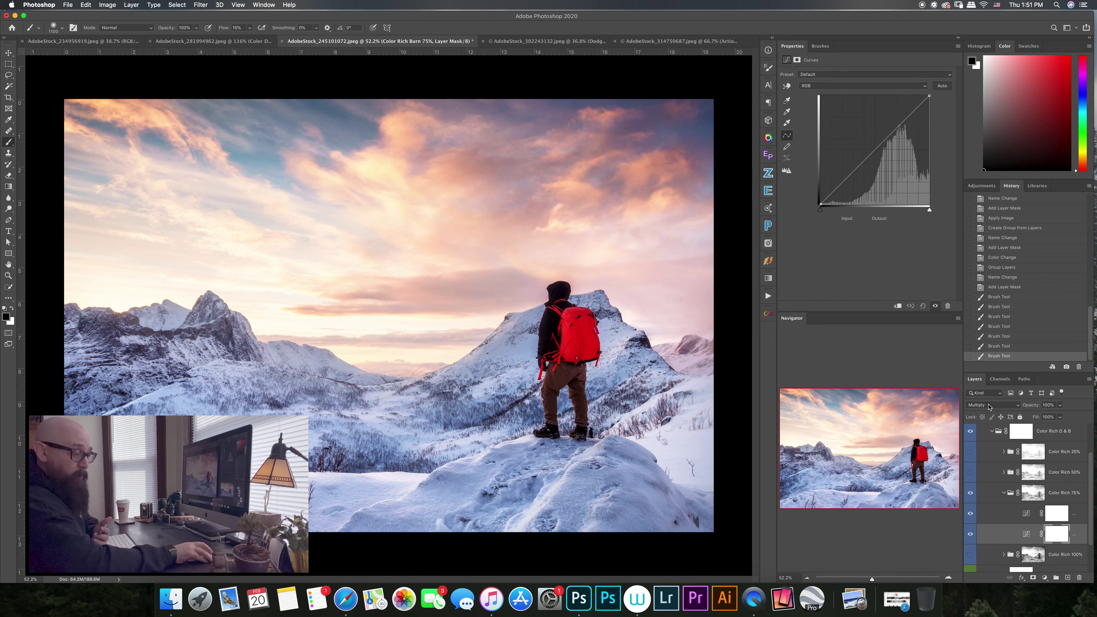
{"action": "left_click", "coordinate": [1003, 515]}
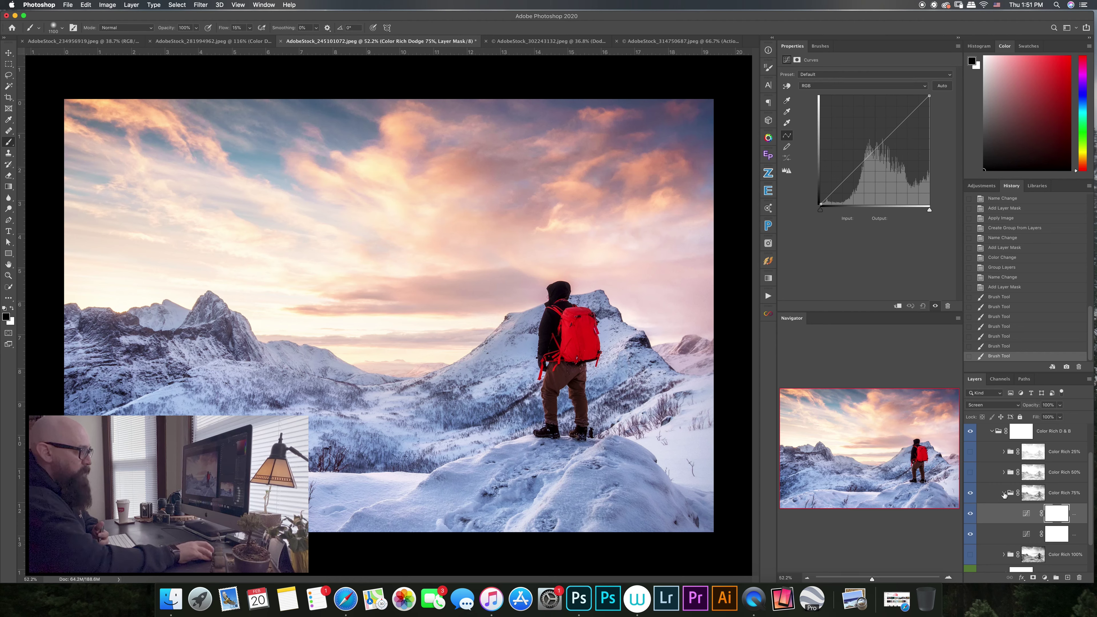
{"action": "left_click", "coordinate": [1003, 493]}
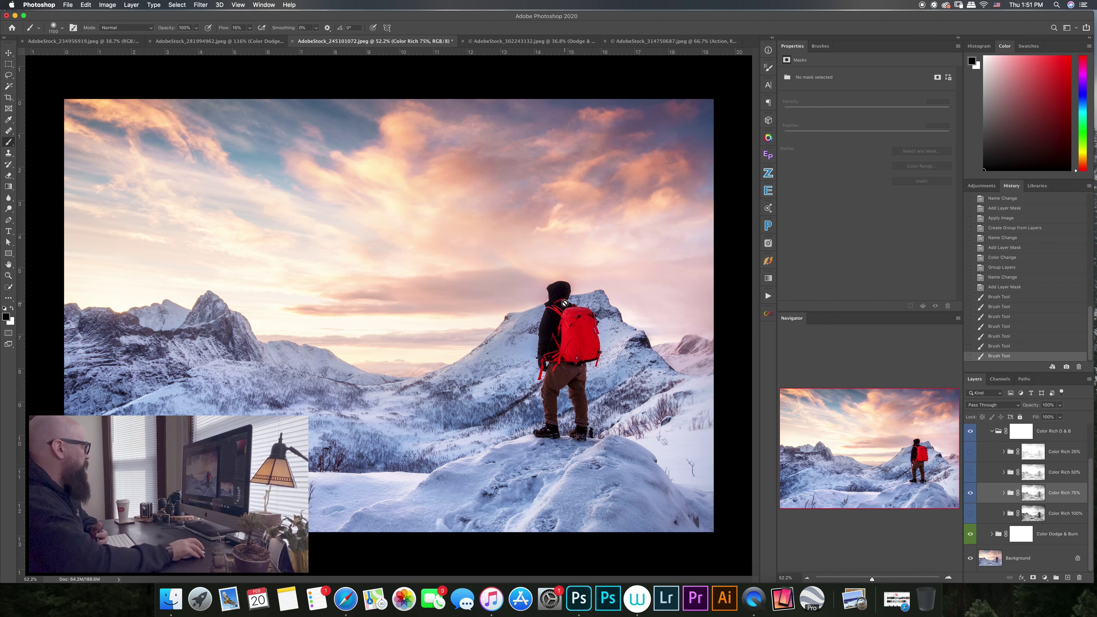
{"action": "left_click", "coordinate": [109, 5]}
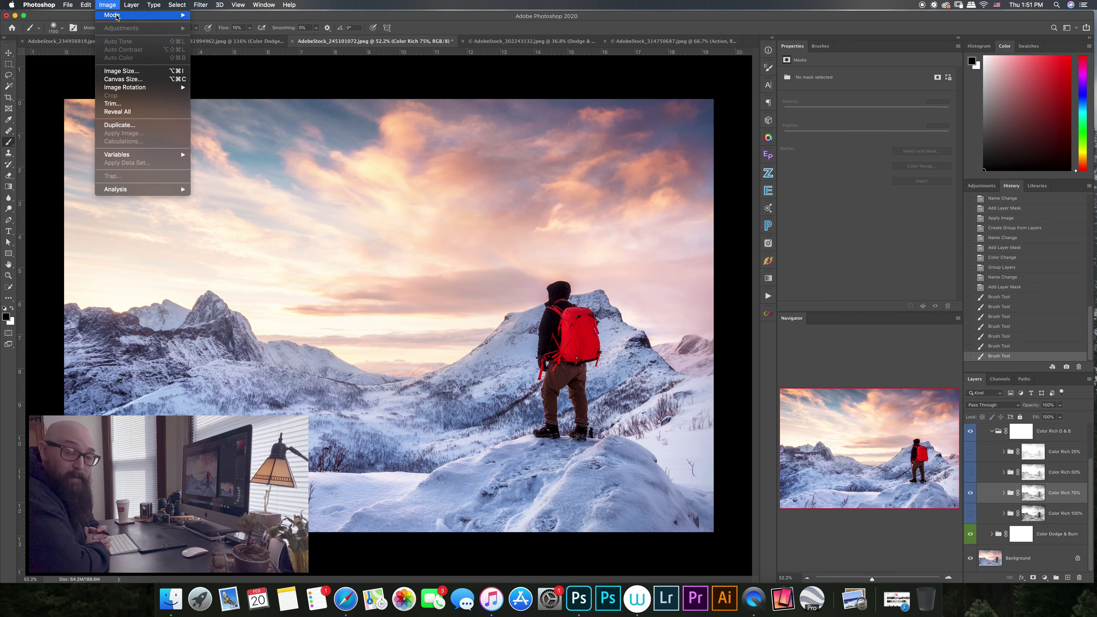
{"action": "left_click", "coordinate": [111, 4]}
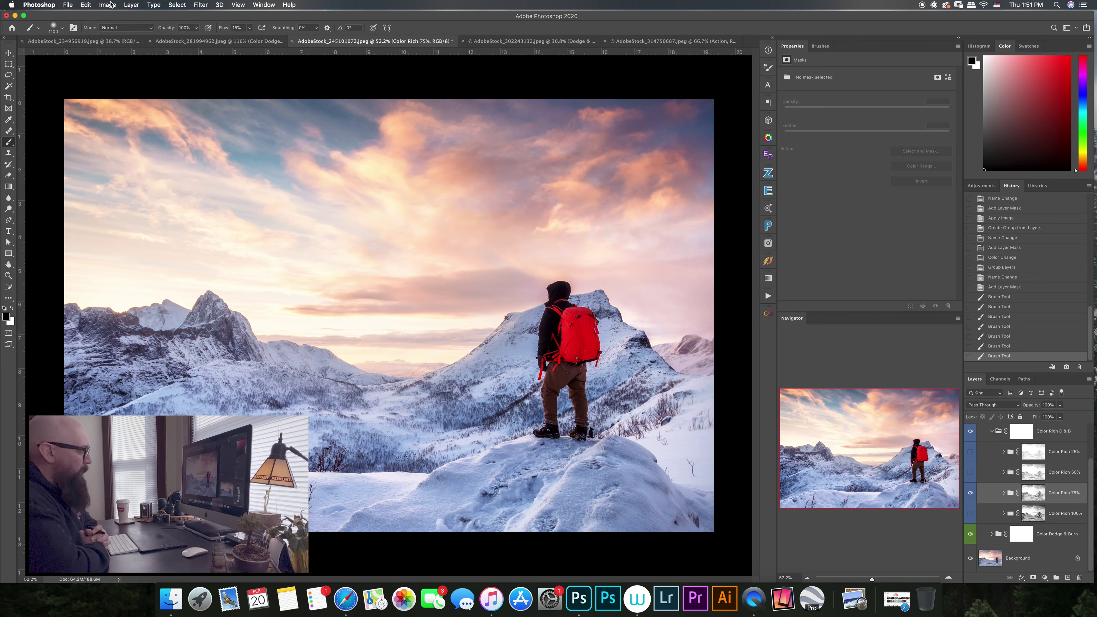